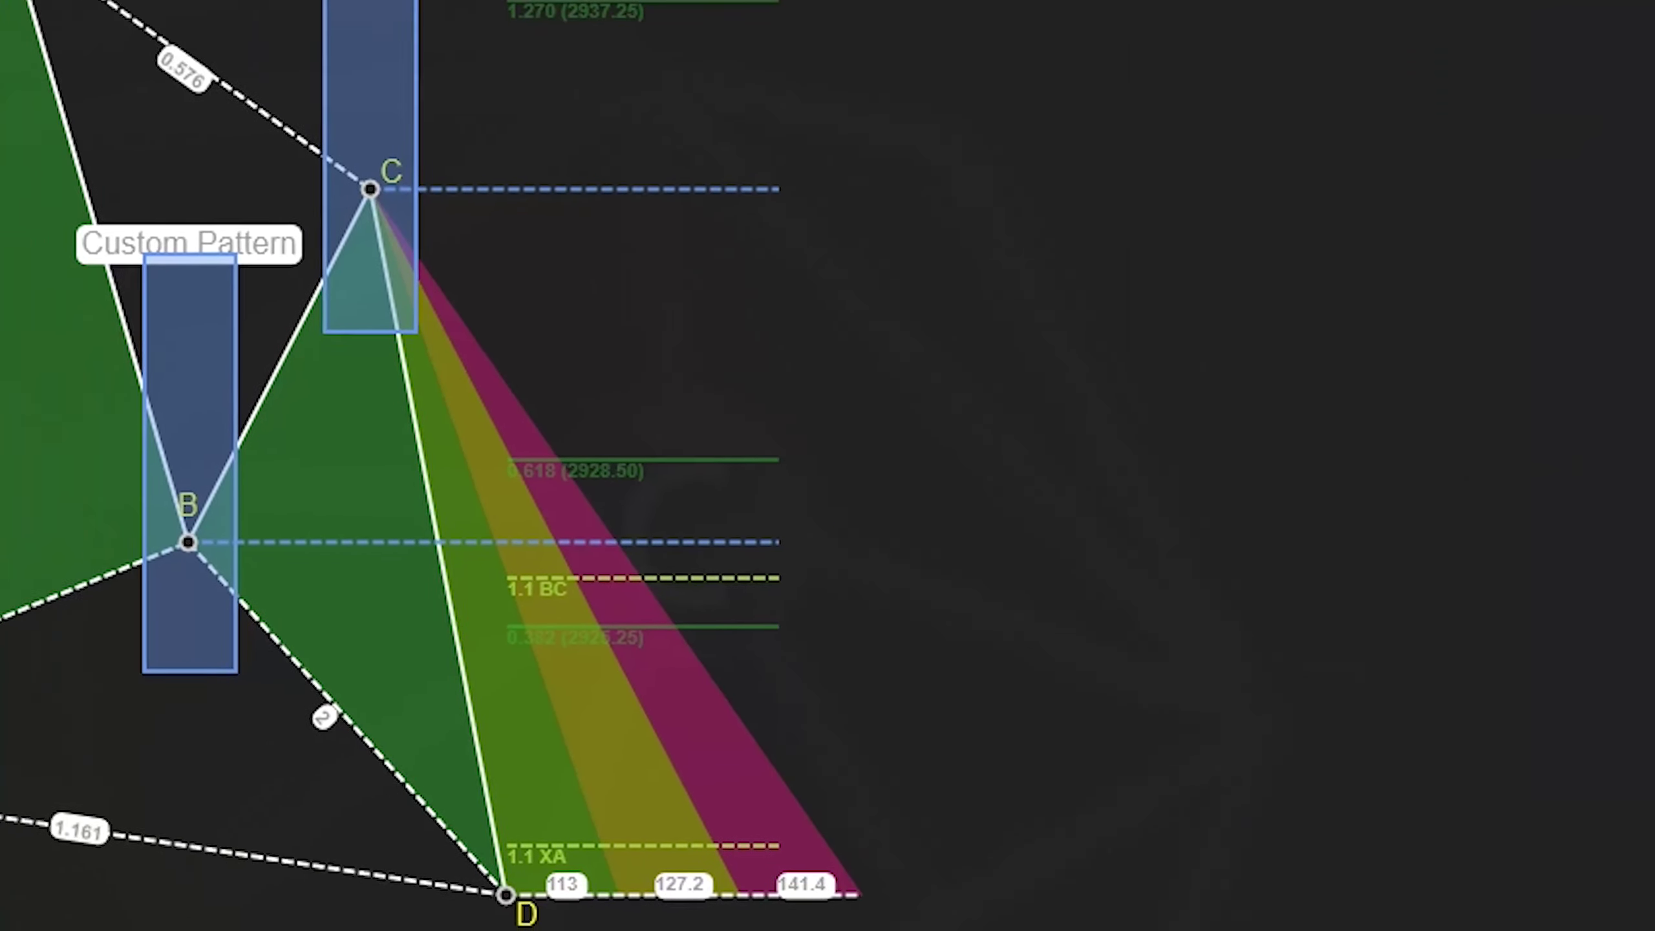
Lower point D of the XABCD pattern and draw a rectangle marking the BD range from about 2926 down to 2909
drag(994, 801, 790, 930)
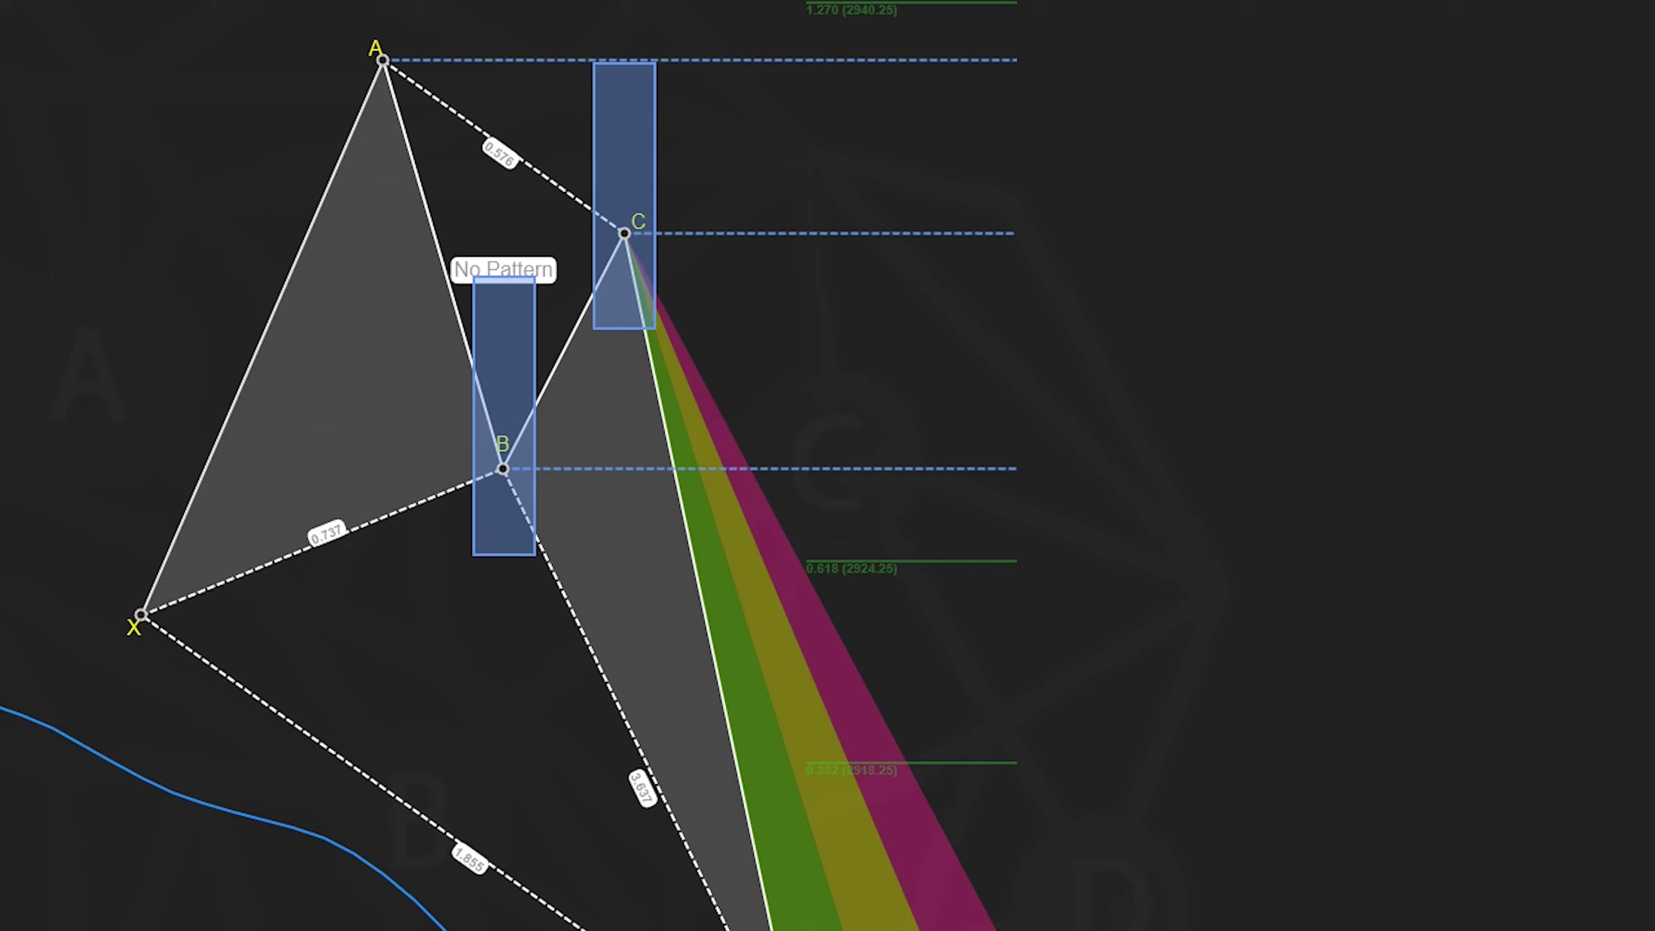
key(Escape)
drag(746, 930, 744, 482)
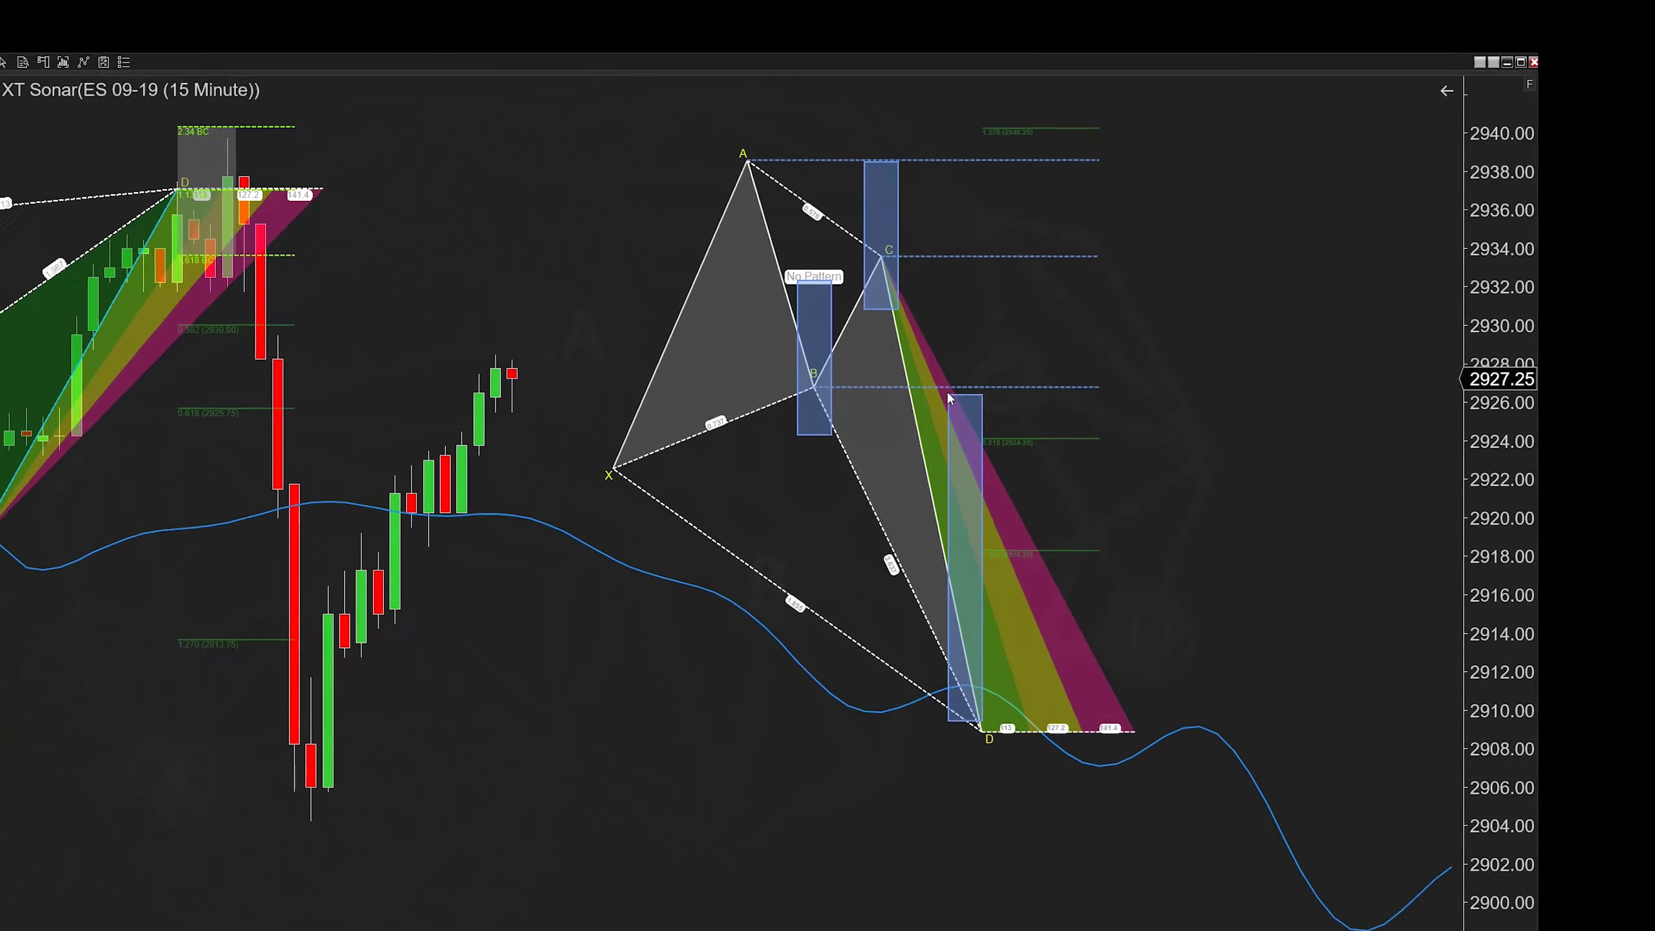
Raise point D to about 2924 to check the custom XD minimum, and lower it to an XD ratio of about 1.107
click(979, 735)
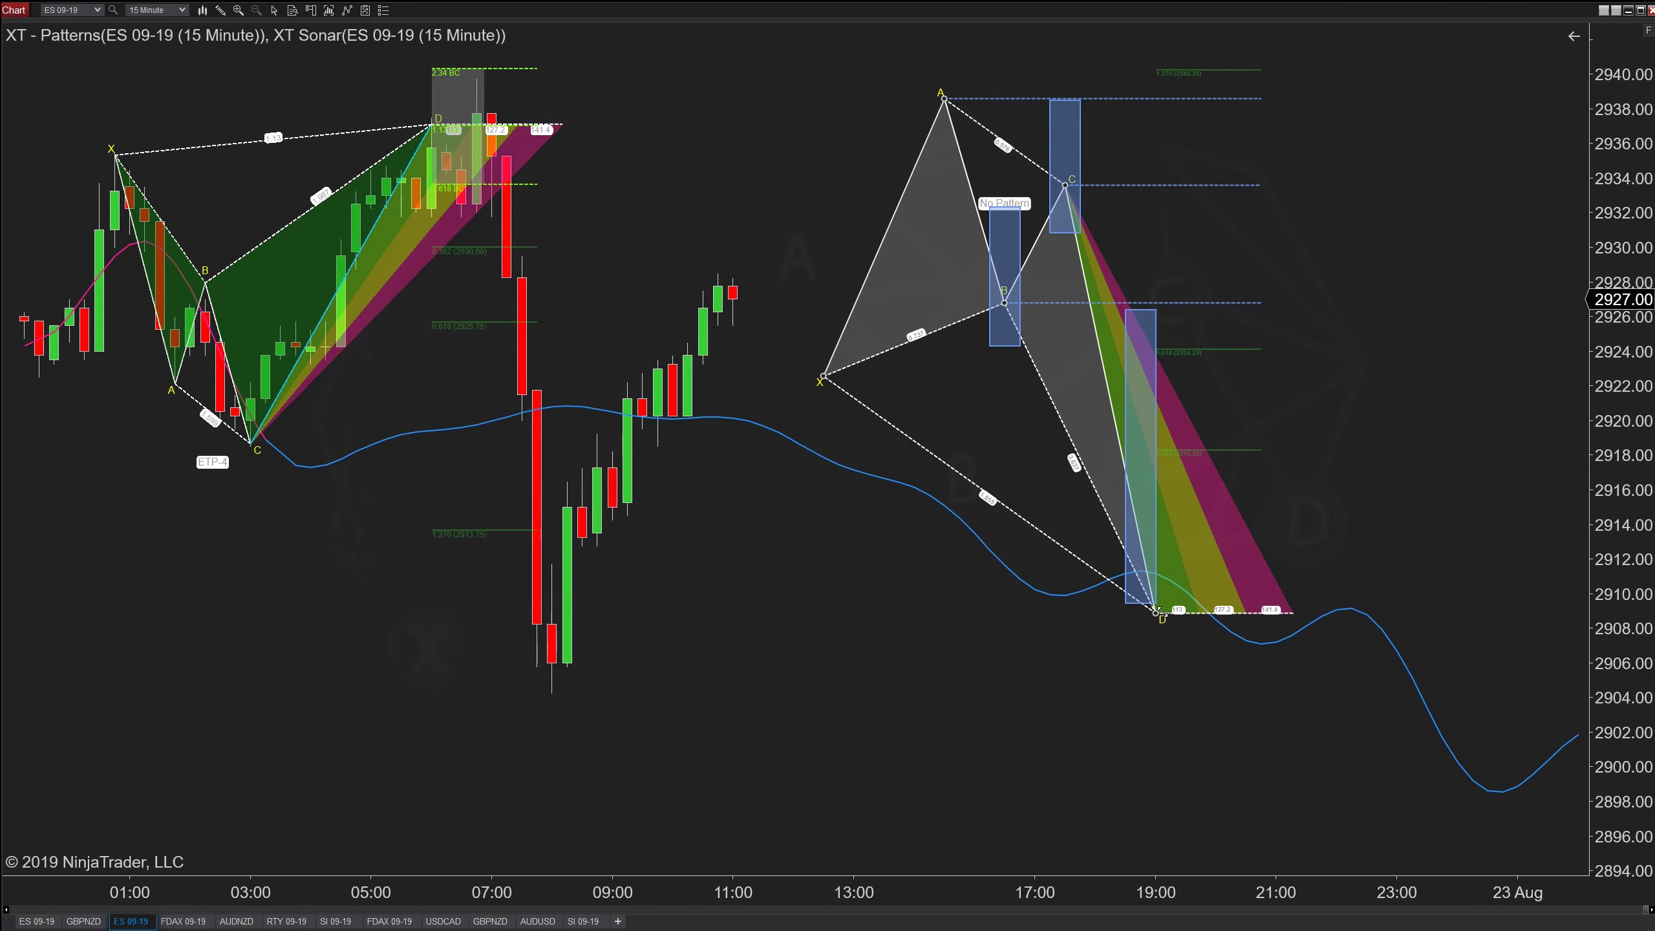
drag(1157, 611, 1141, 345)
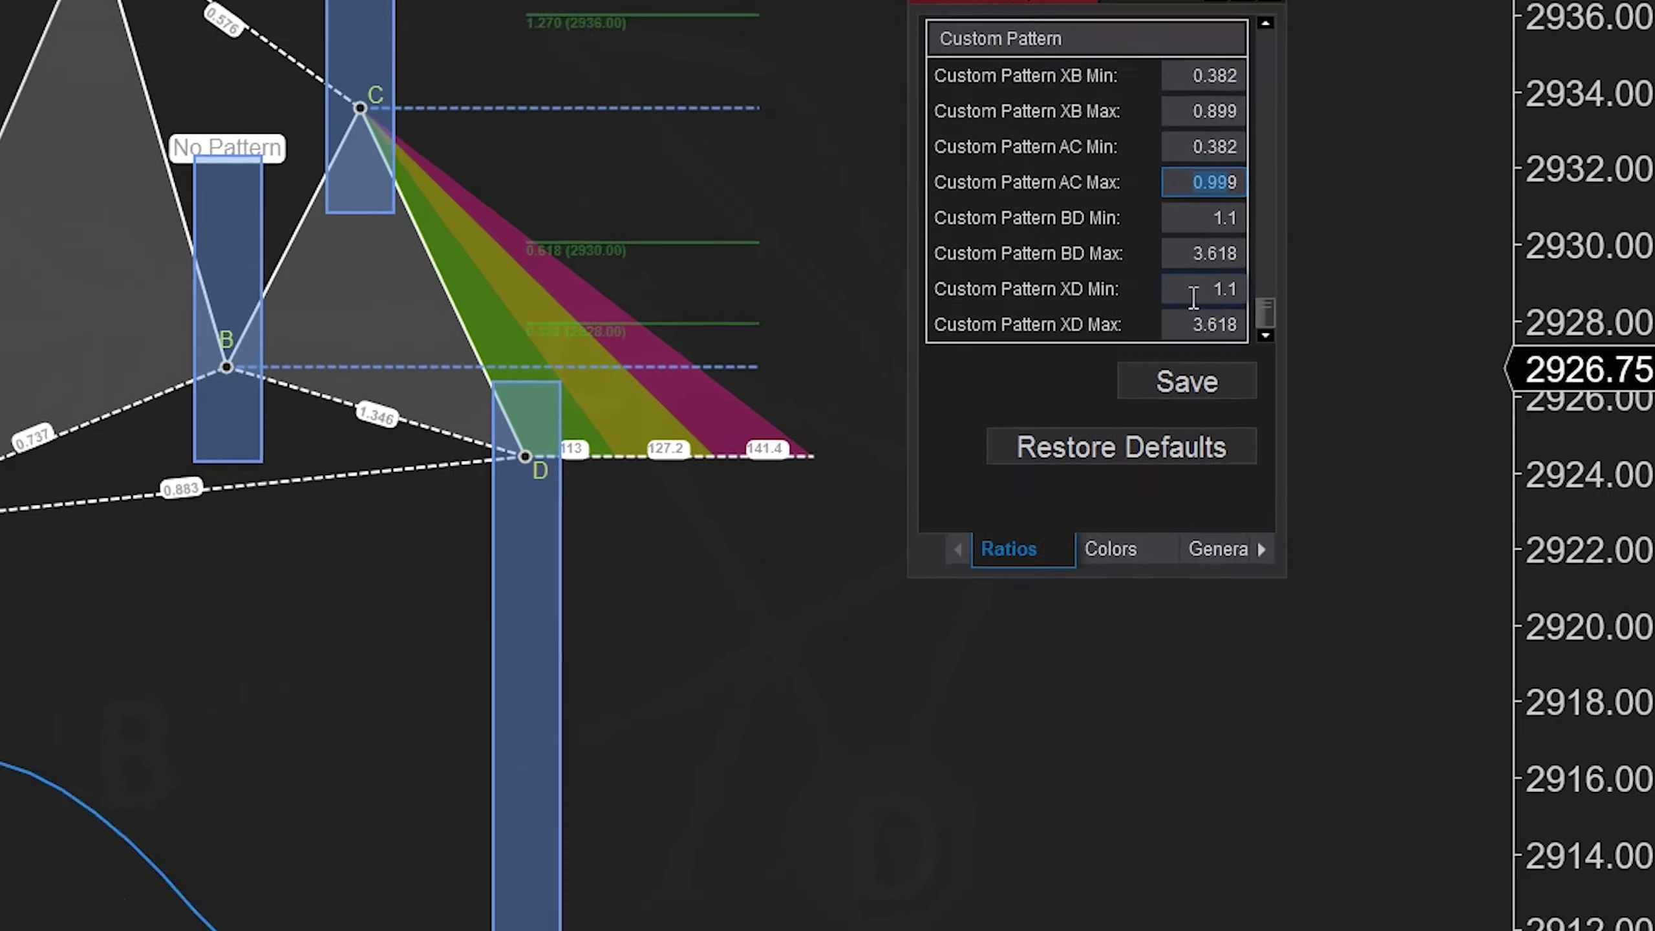
click(1445, 270)
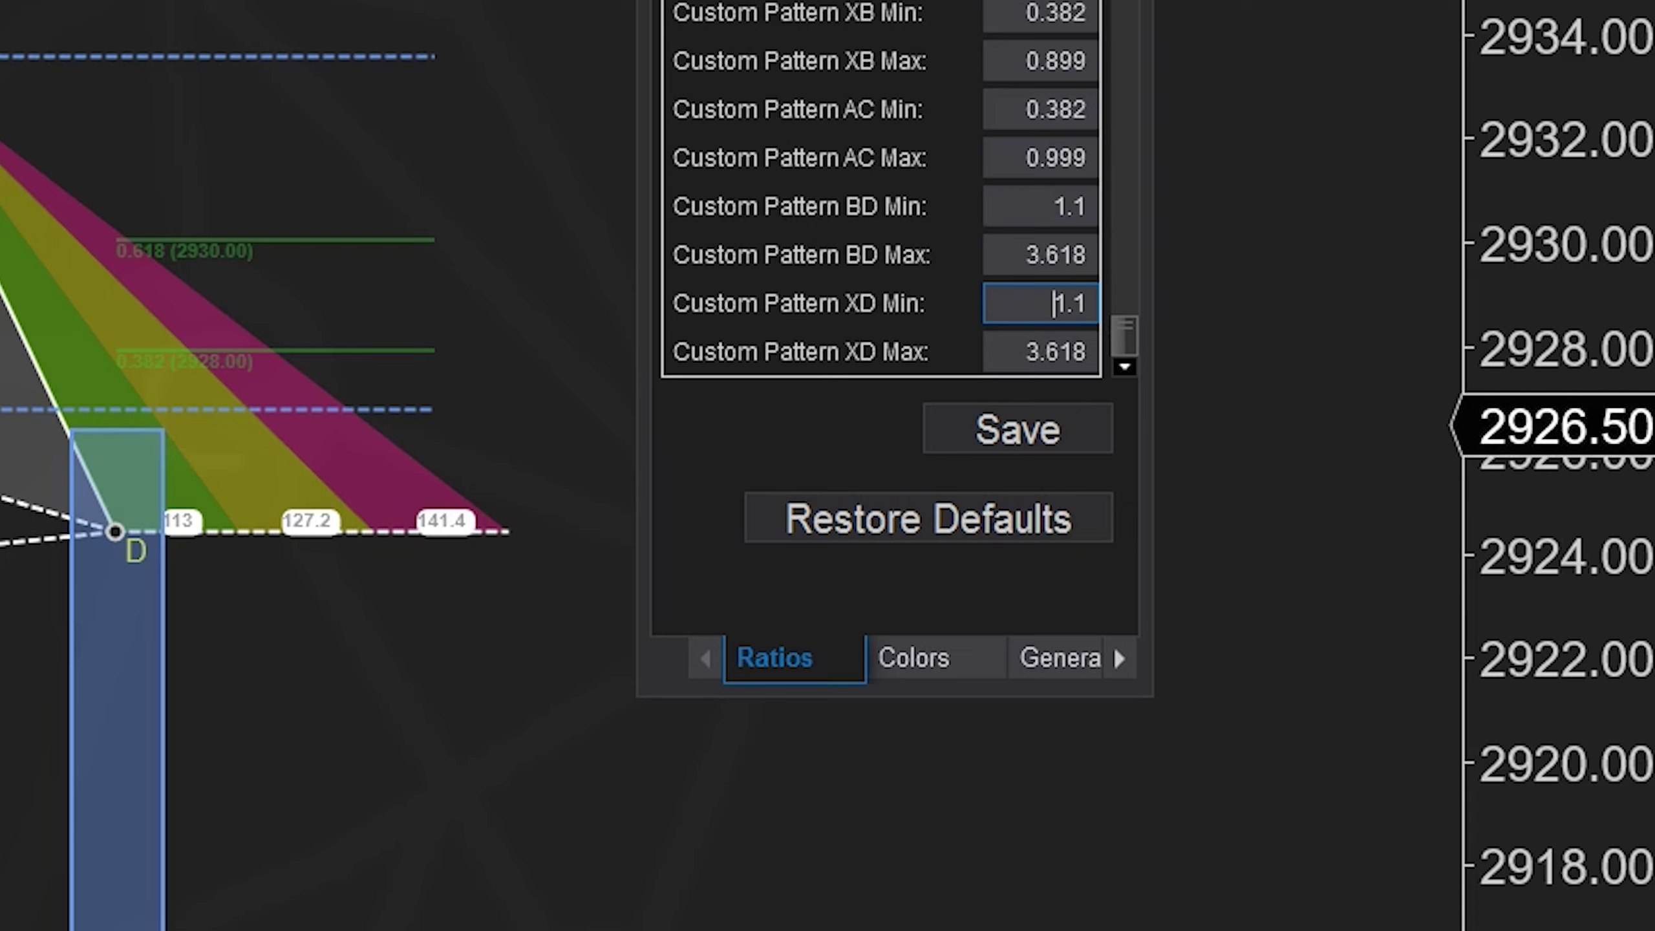
click(102, 531)
drag(102, 532, 108, 618)
drag(1198, 632, 1198, 734)
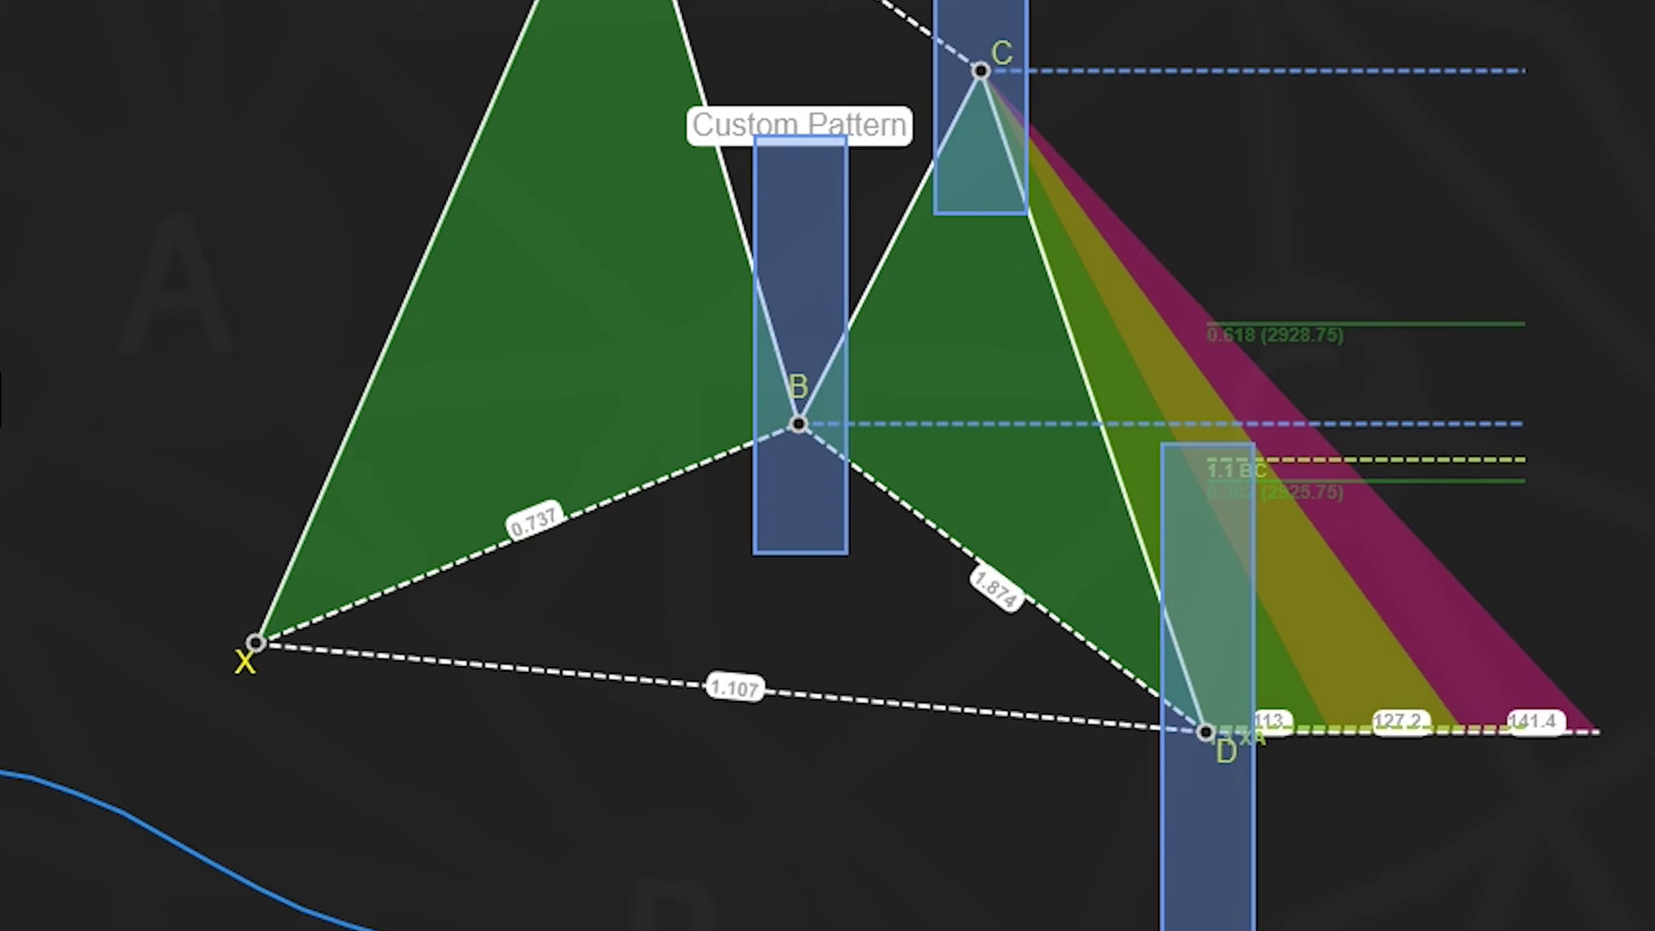
Outline the X–D ratio line with a four-corner polygon and delete that polygon again
click(1274, 758)
click(482, 604)
click(438, 730)
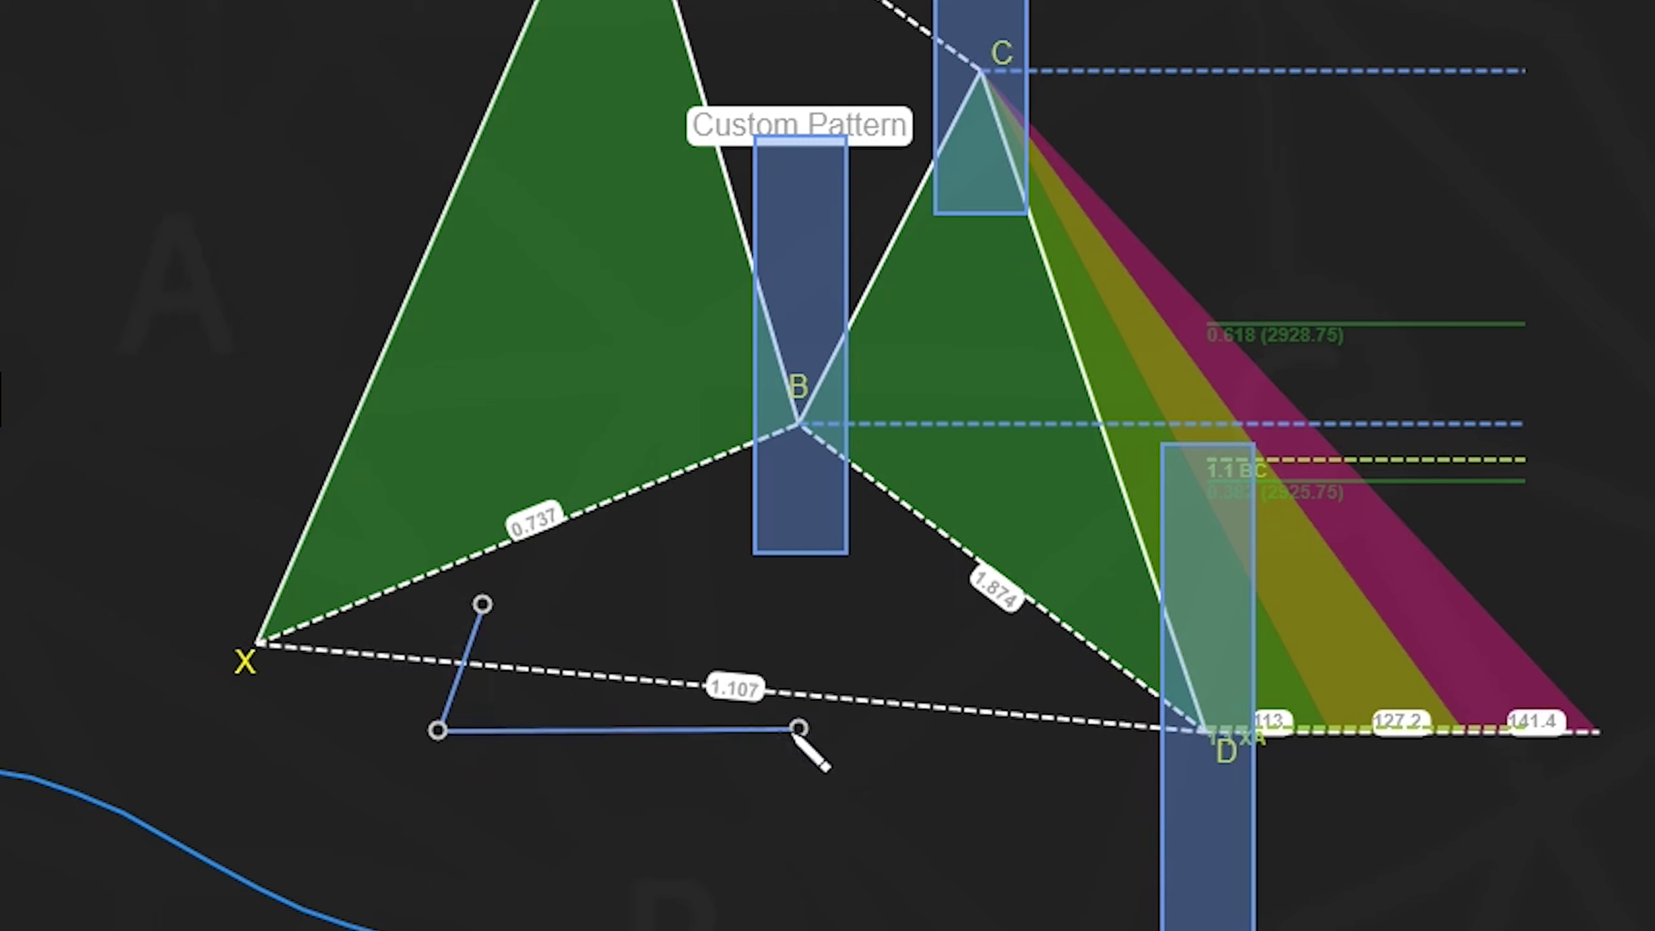
click(1252, 804)
click(1252, 689)
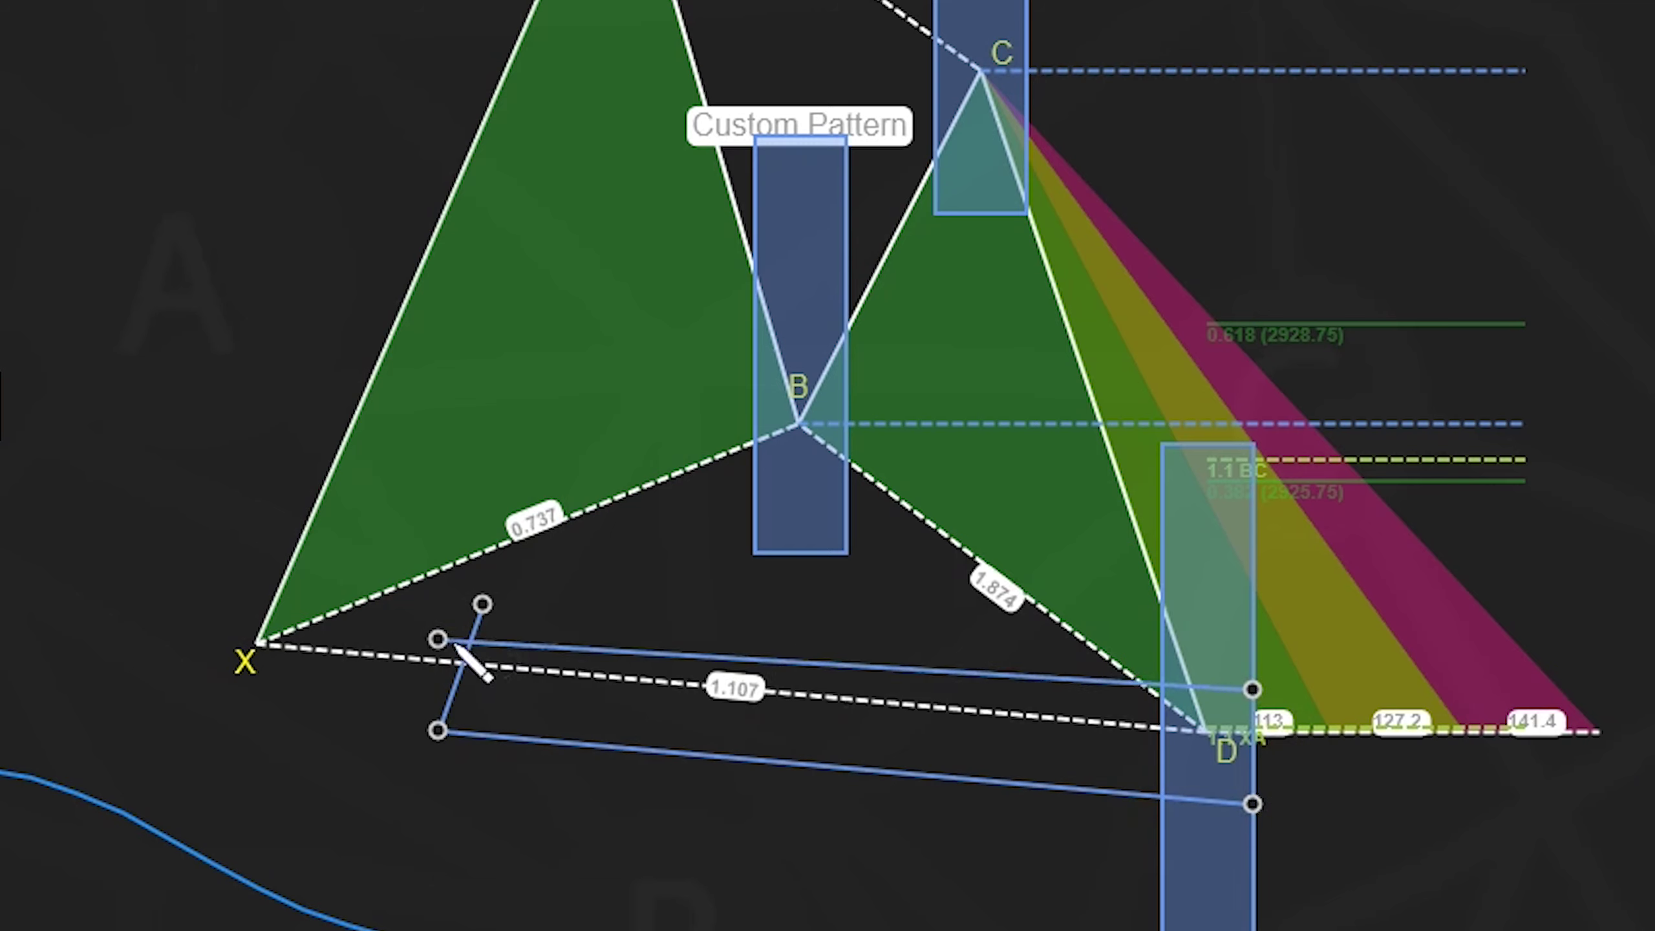
click(482, 605)
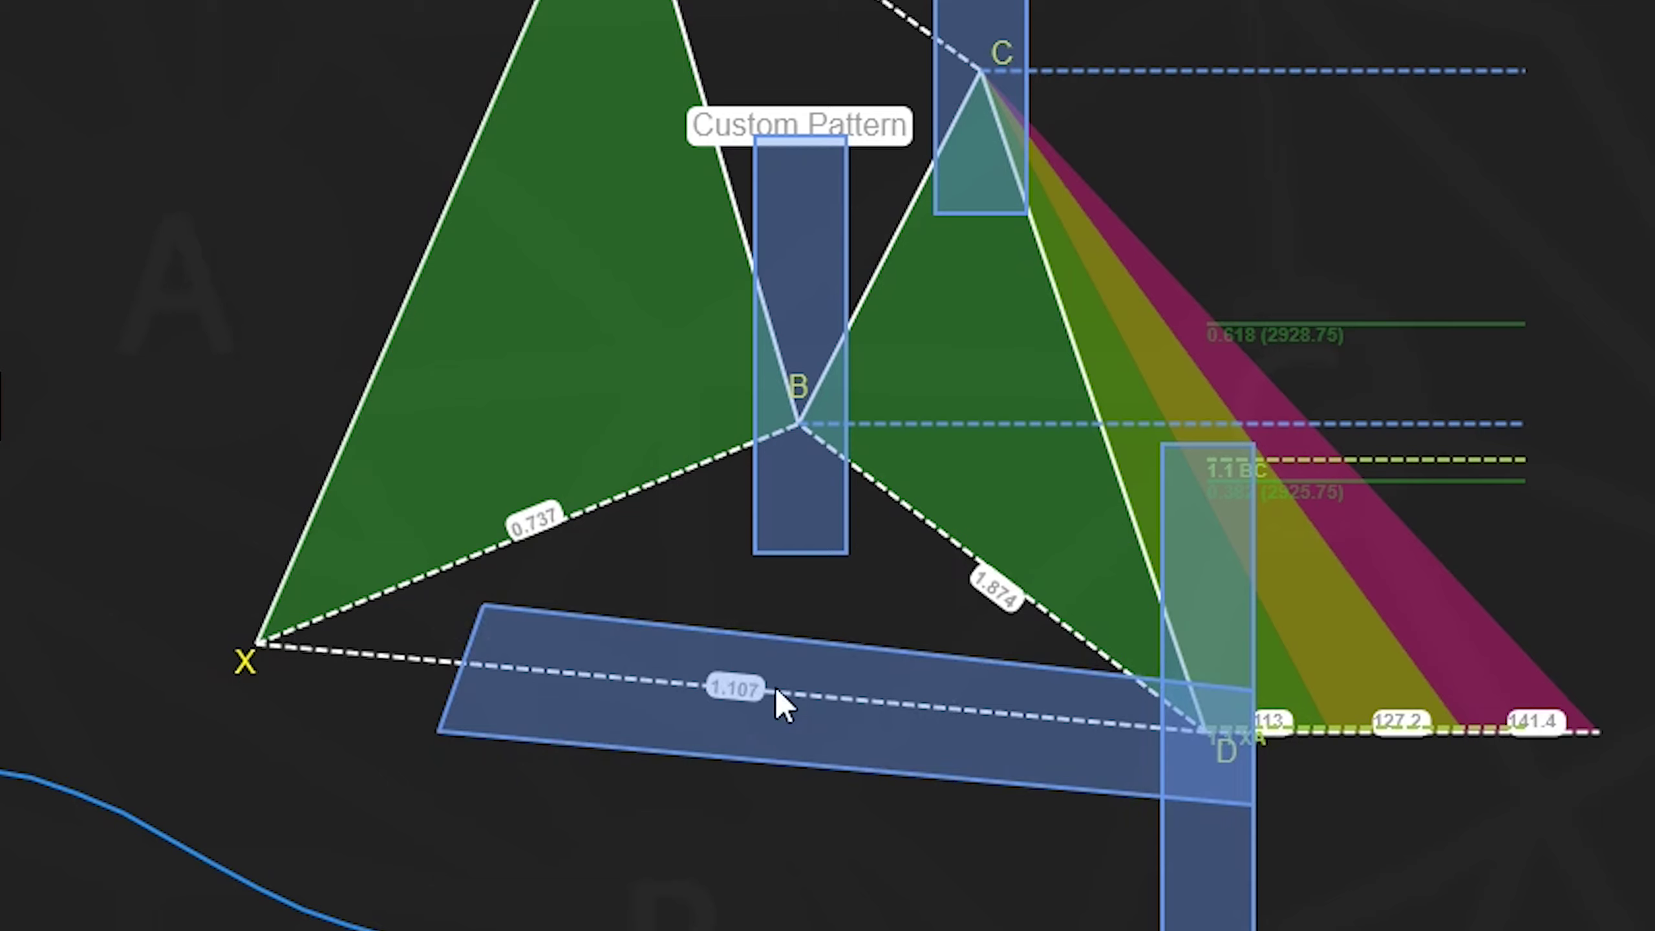
click(818, 760)
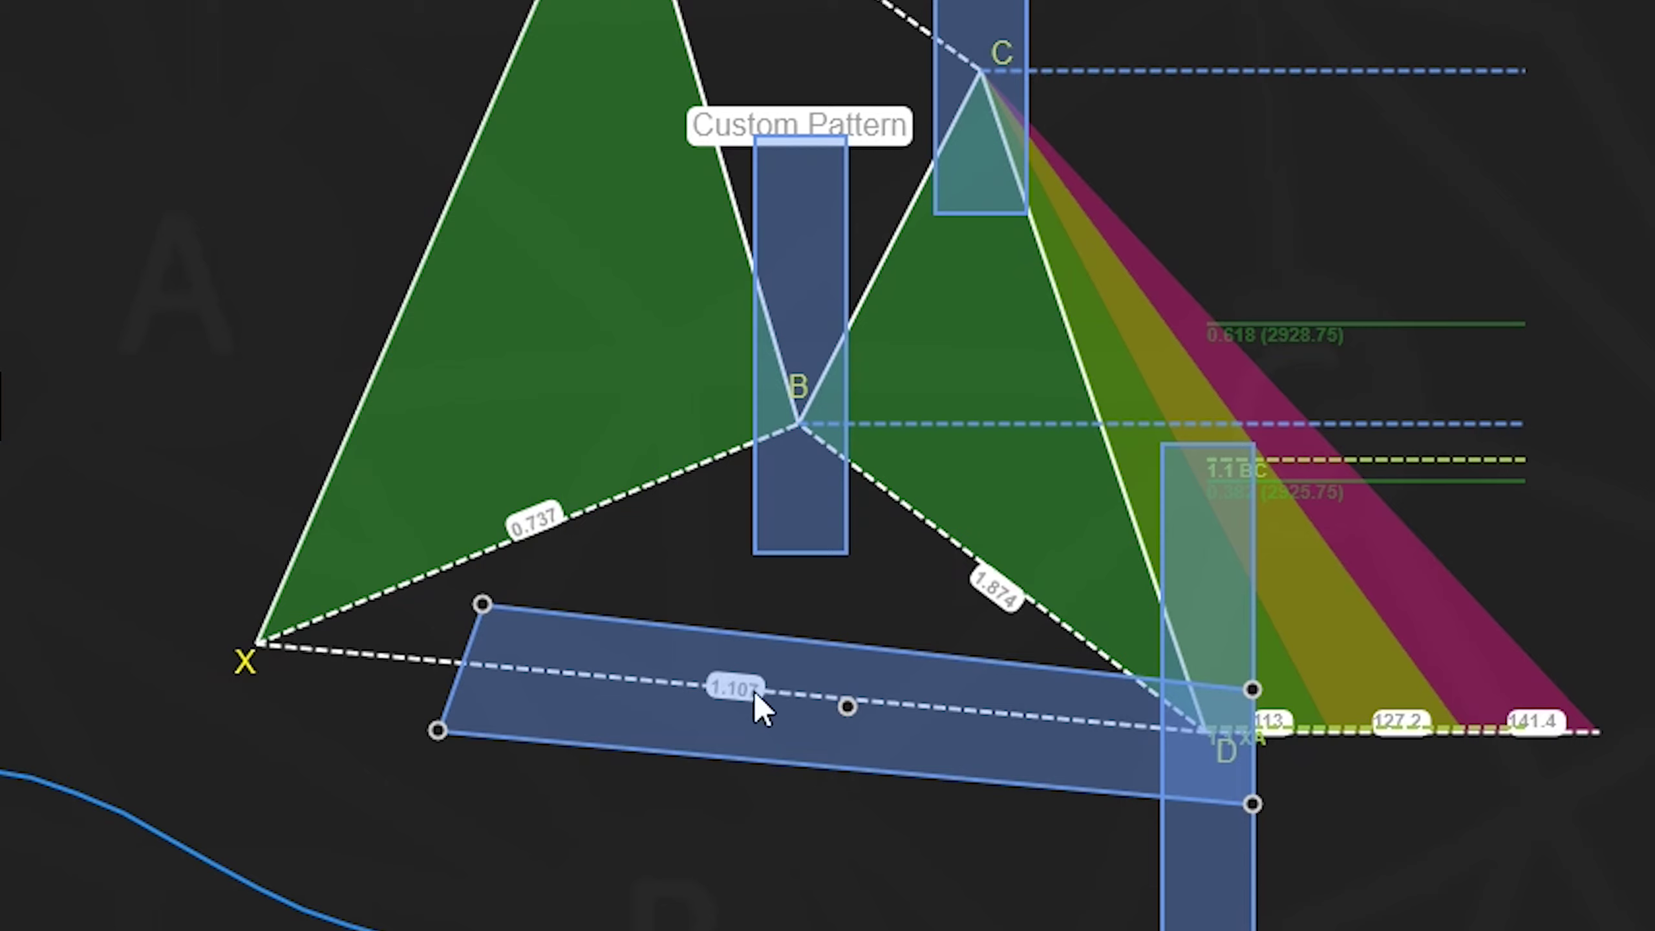
key(Delete)
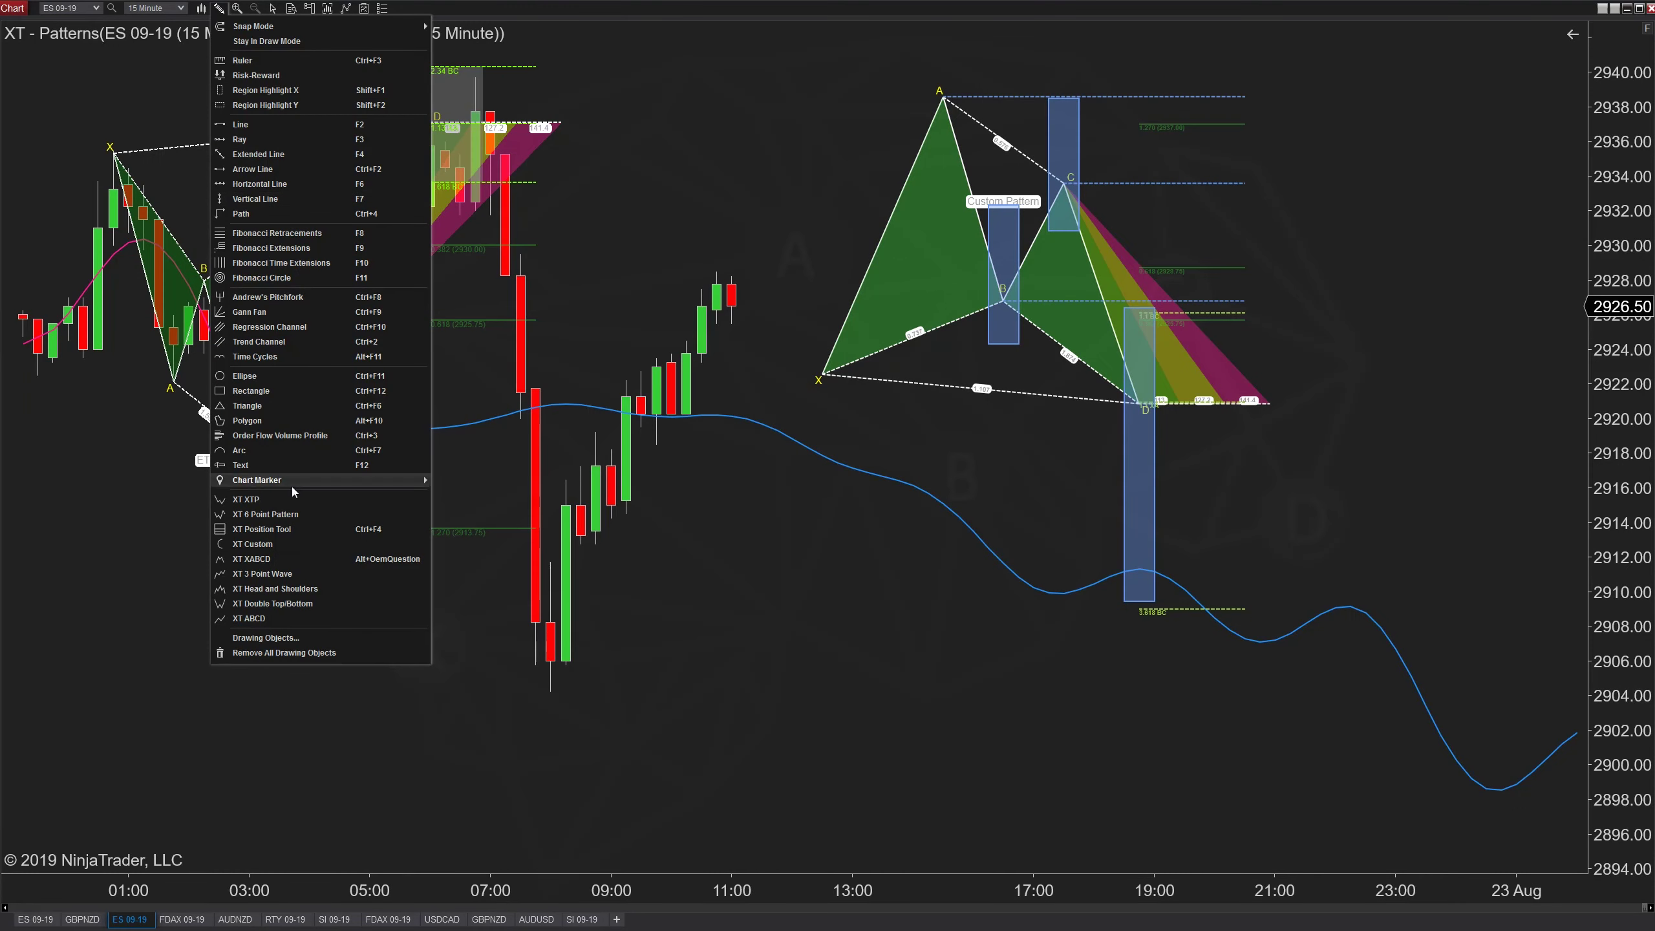
Lower point D to about 2909 and mark the XD range with a second rectangle from about 2922 down to 2909
click(310, 390)
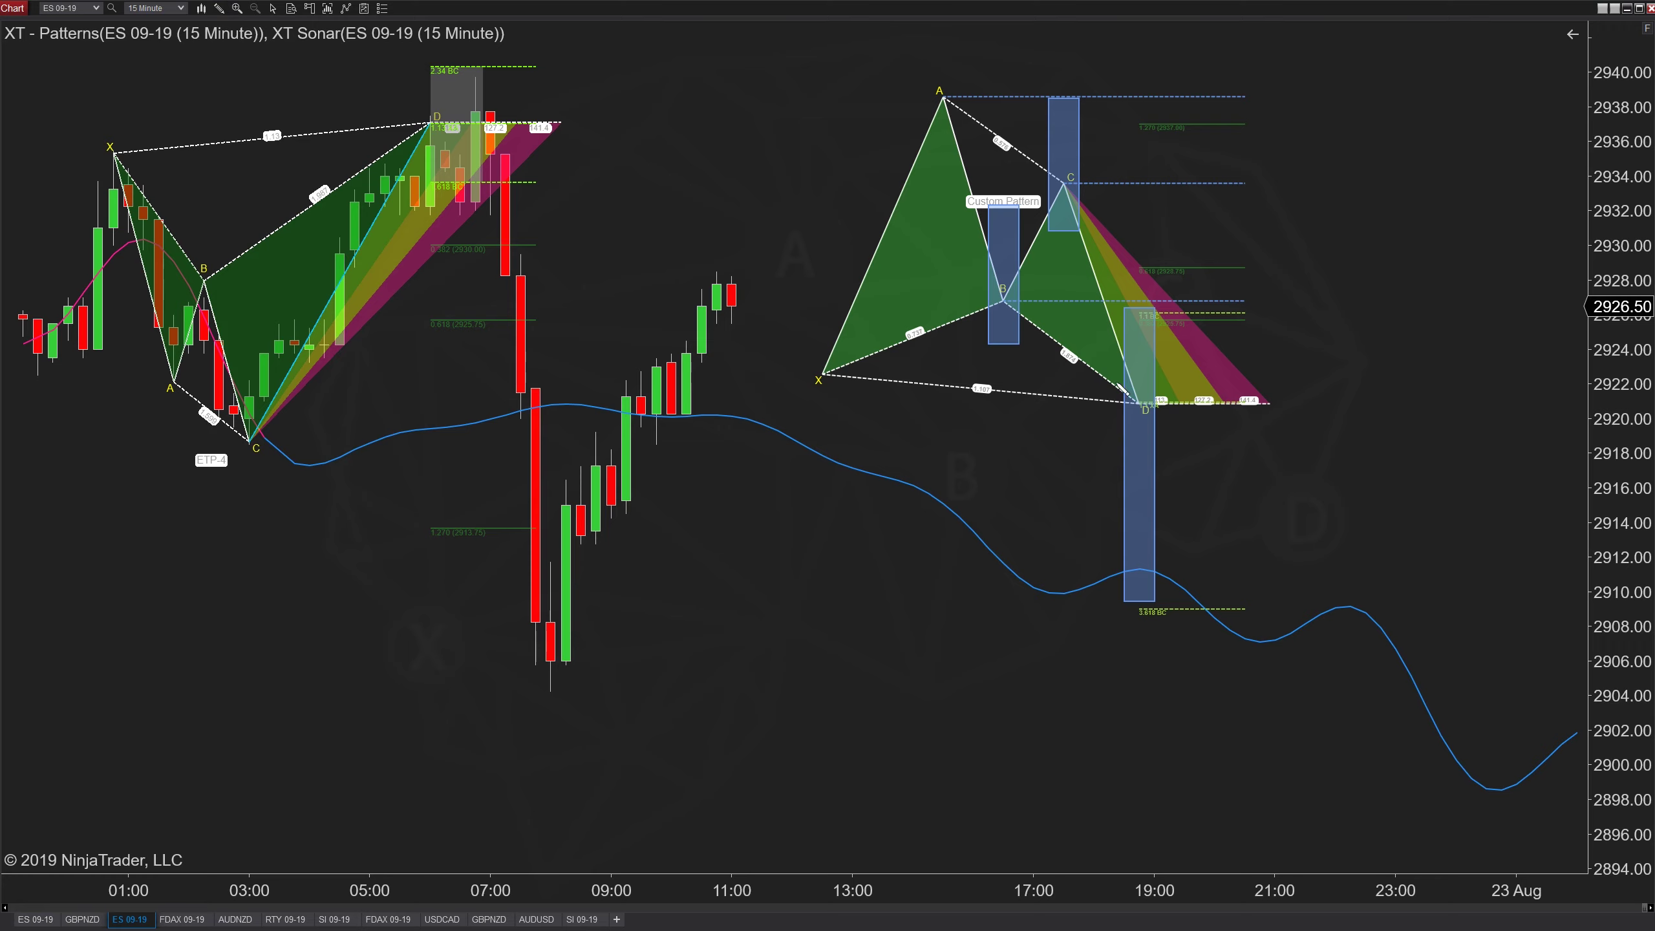
mouse_move(1109, 381)
mouse_down()
mouse_move(1138, 448)
mouse_move(1138, 537)
mouse_up()
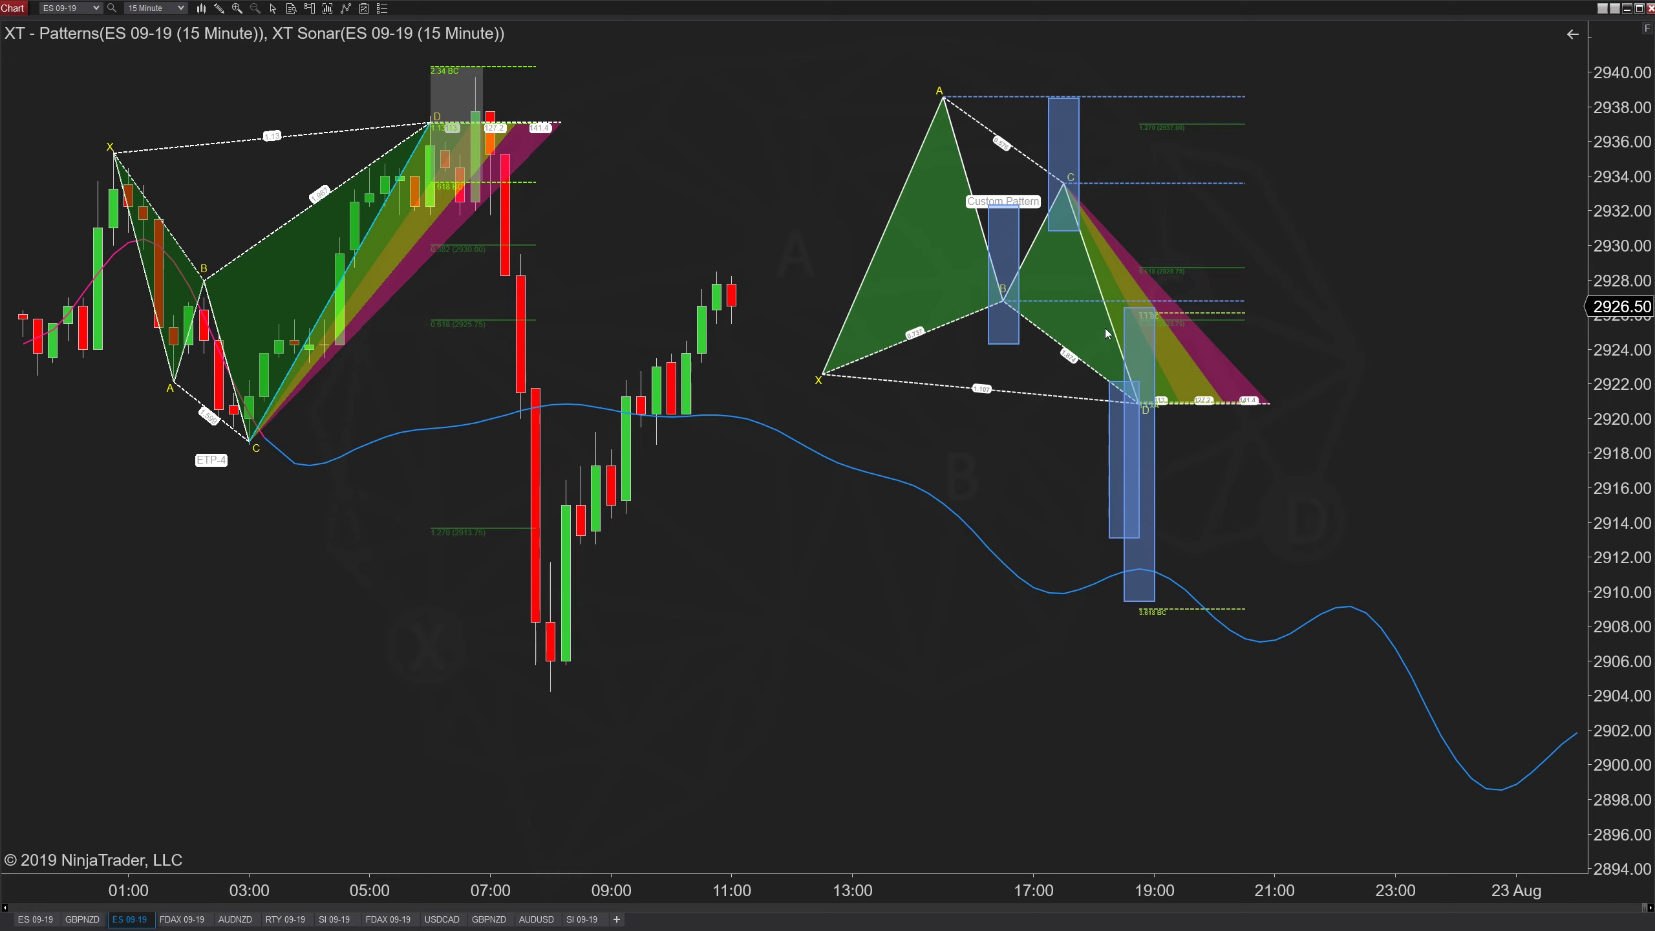
drag(1139, 404, 1125, 603)
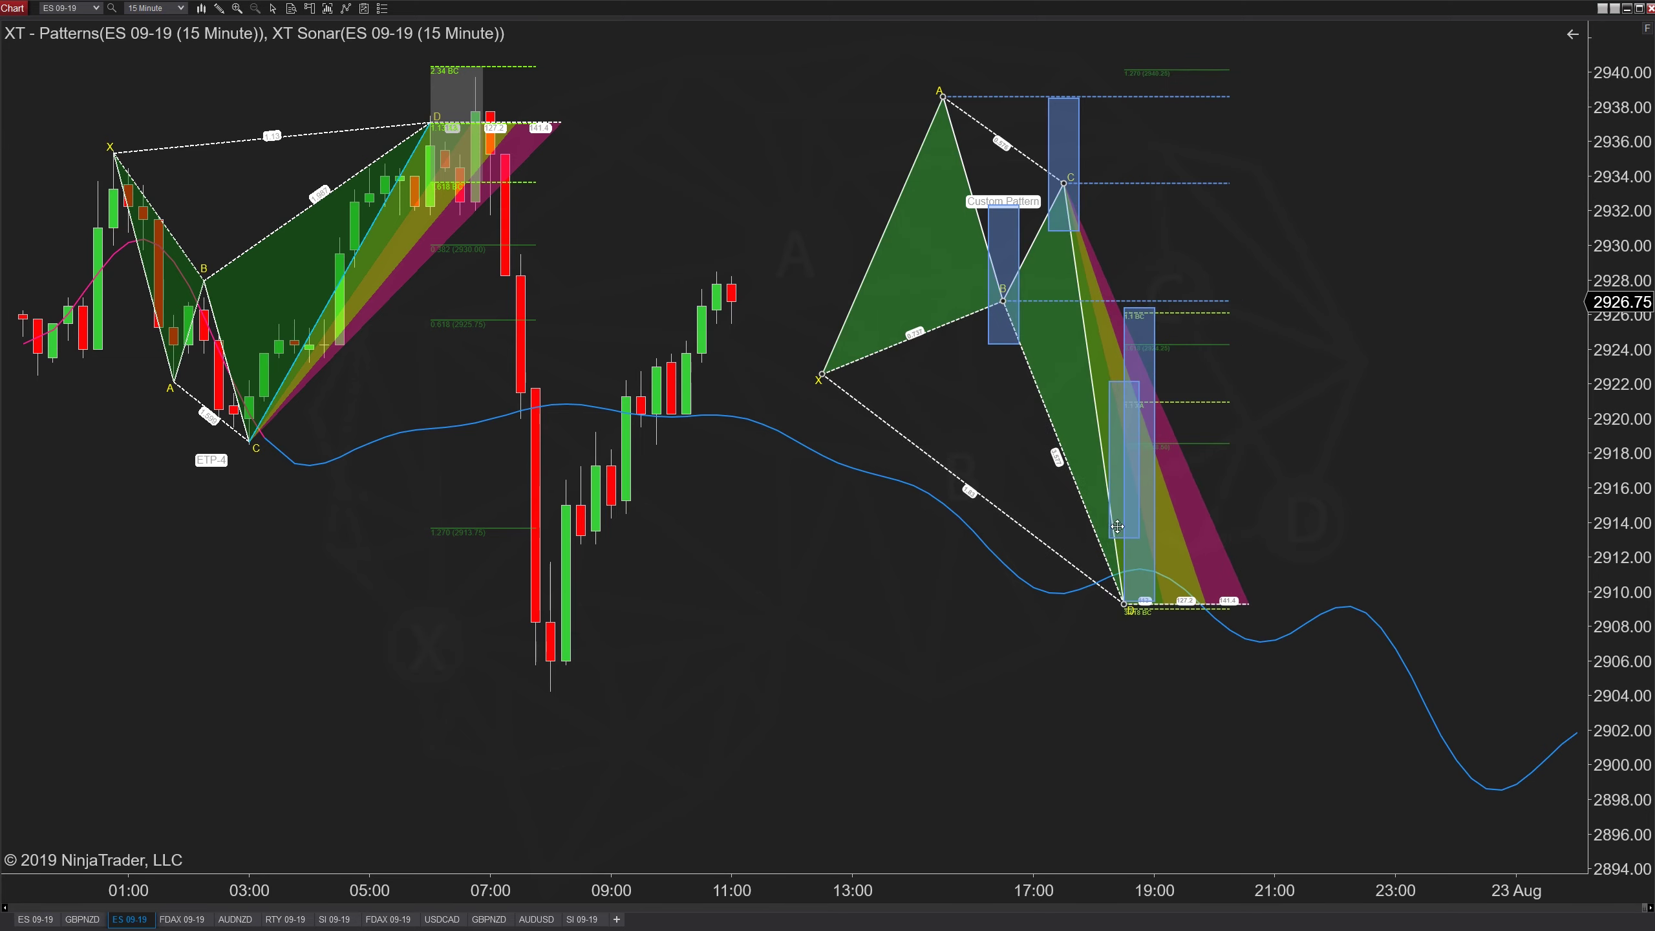
click(1133, 499)
drag(1109, 537, 1109, 606)
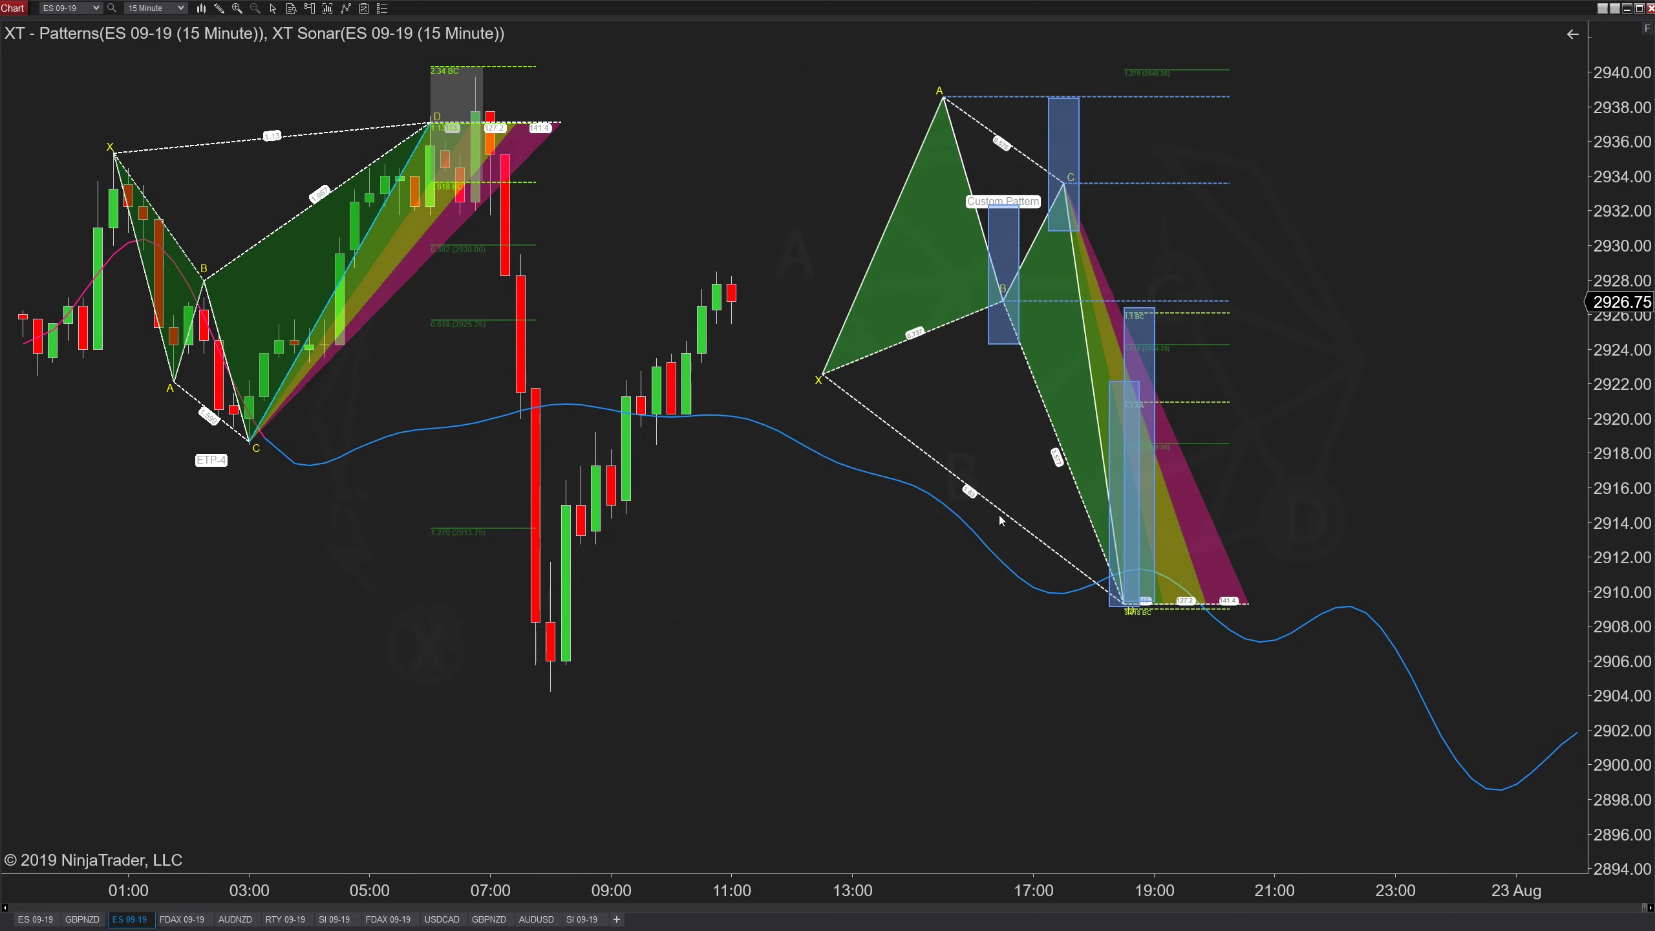
Reposition the pattern's points within the marked ranges: D to about 2918, C to about 2935 and B to about 2929
click(1083, 505)
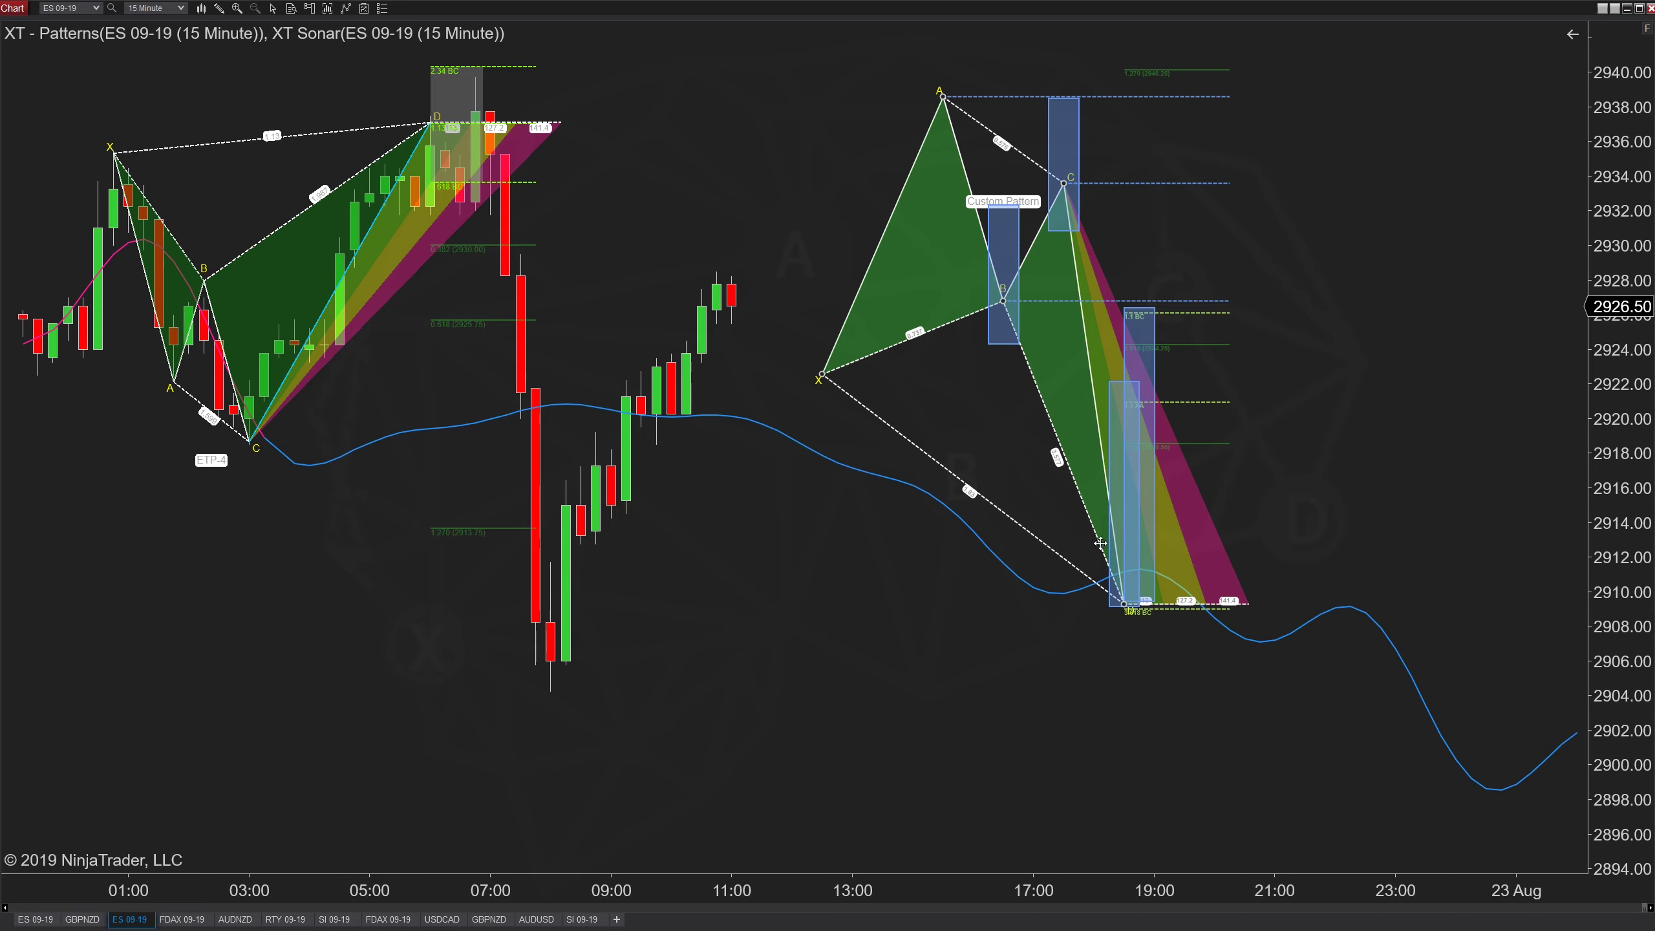
drag(1118, 593, 1129, 439)
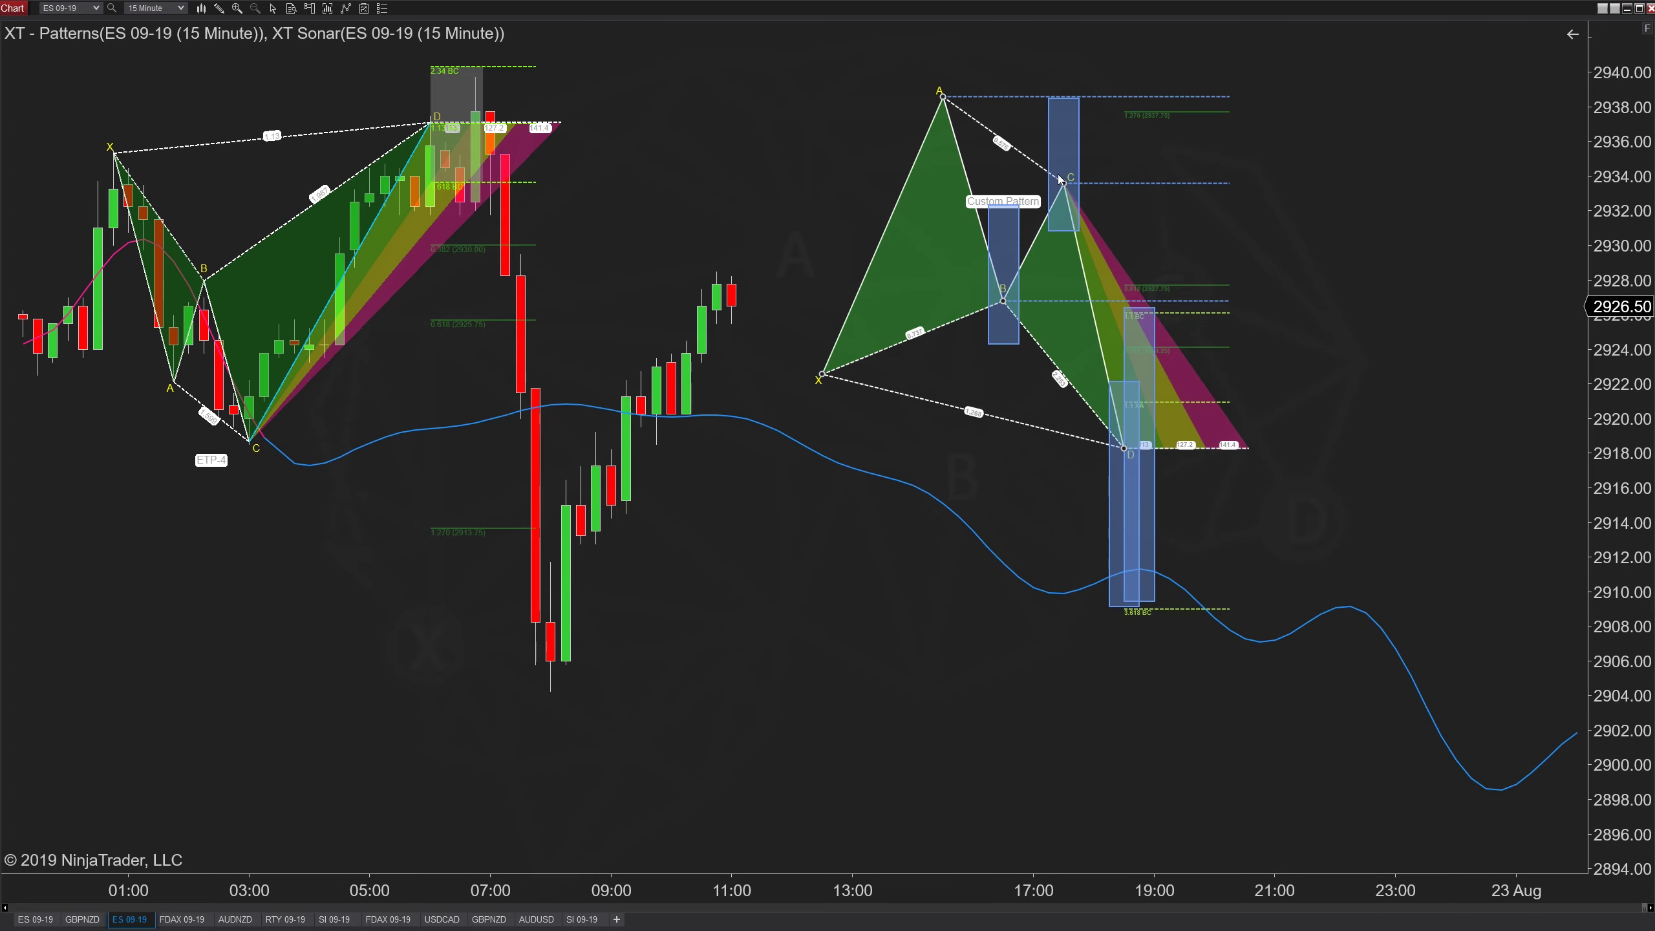
mouse_move(1059, 177)
mouse_down()
mouse_move(1067, 137)
mouse_move(1101, 352)
mouse_move(1068, 114)
mouse_move(1075, 157)
mouse_up()
drag(1005, 303, 1010, 264)
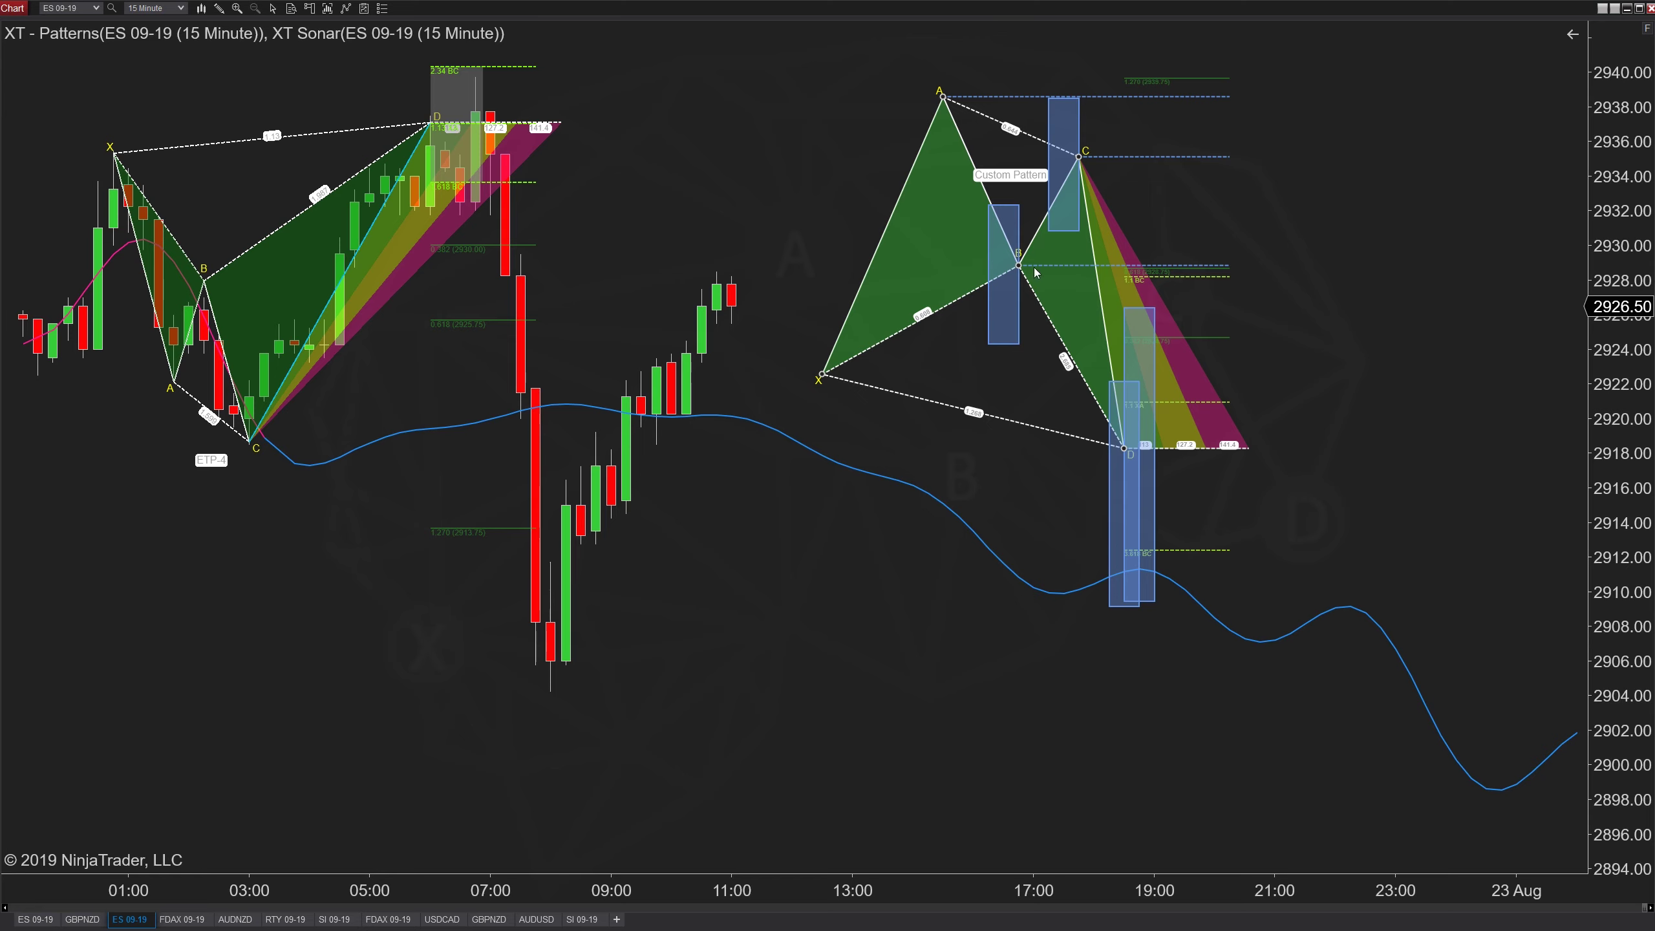
mouse_move(1024, 265)
mouse_down()
mouse_move(1012, 295)
mouse_move(1013, 266)
mouse_up()
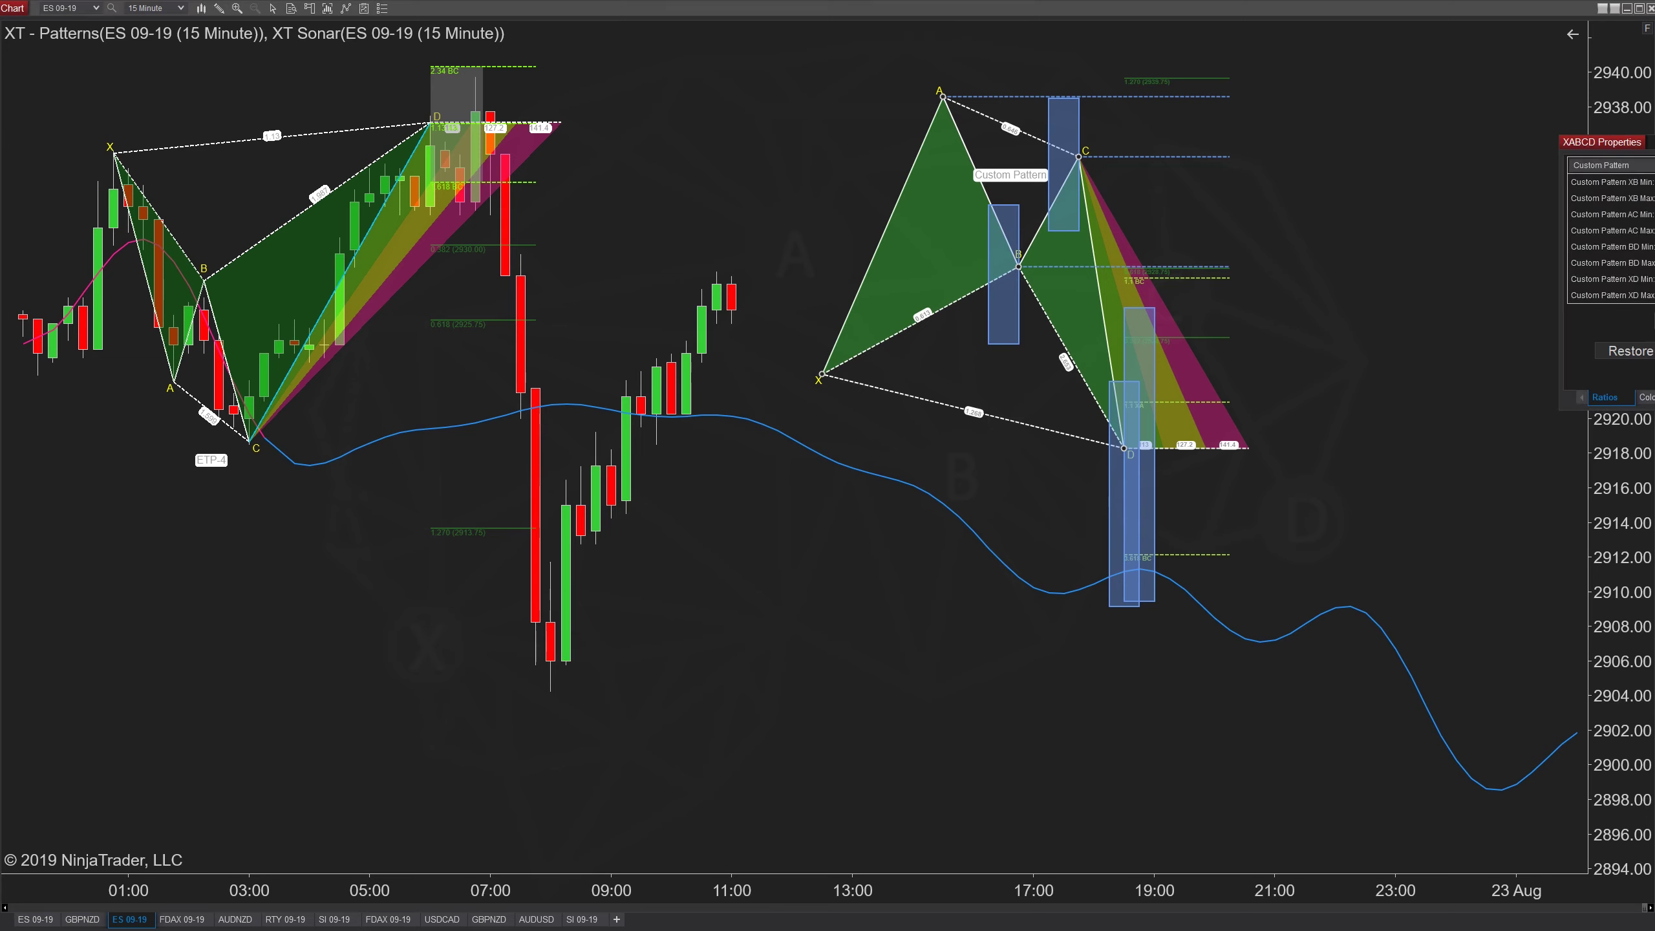
Set the custom pattern's XB Min and XB Max both to 0.618 and shift point B slightly to an earlier time at the 0.618 ratio
drag(1633, 153, 1518, 171)
click(1544, 204)
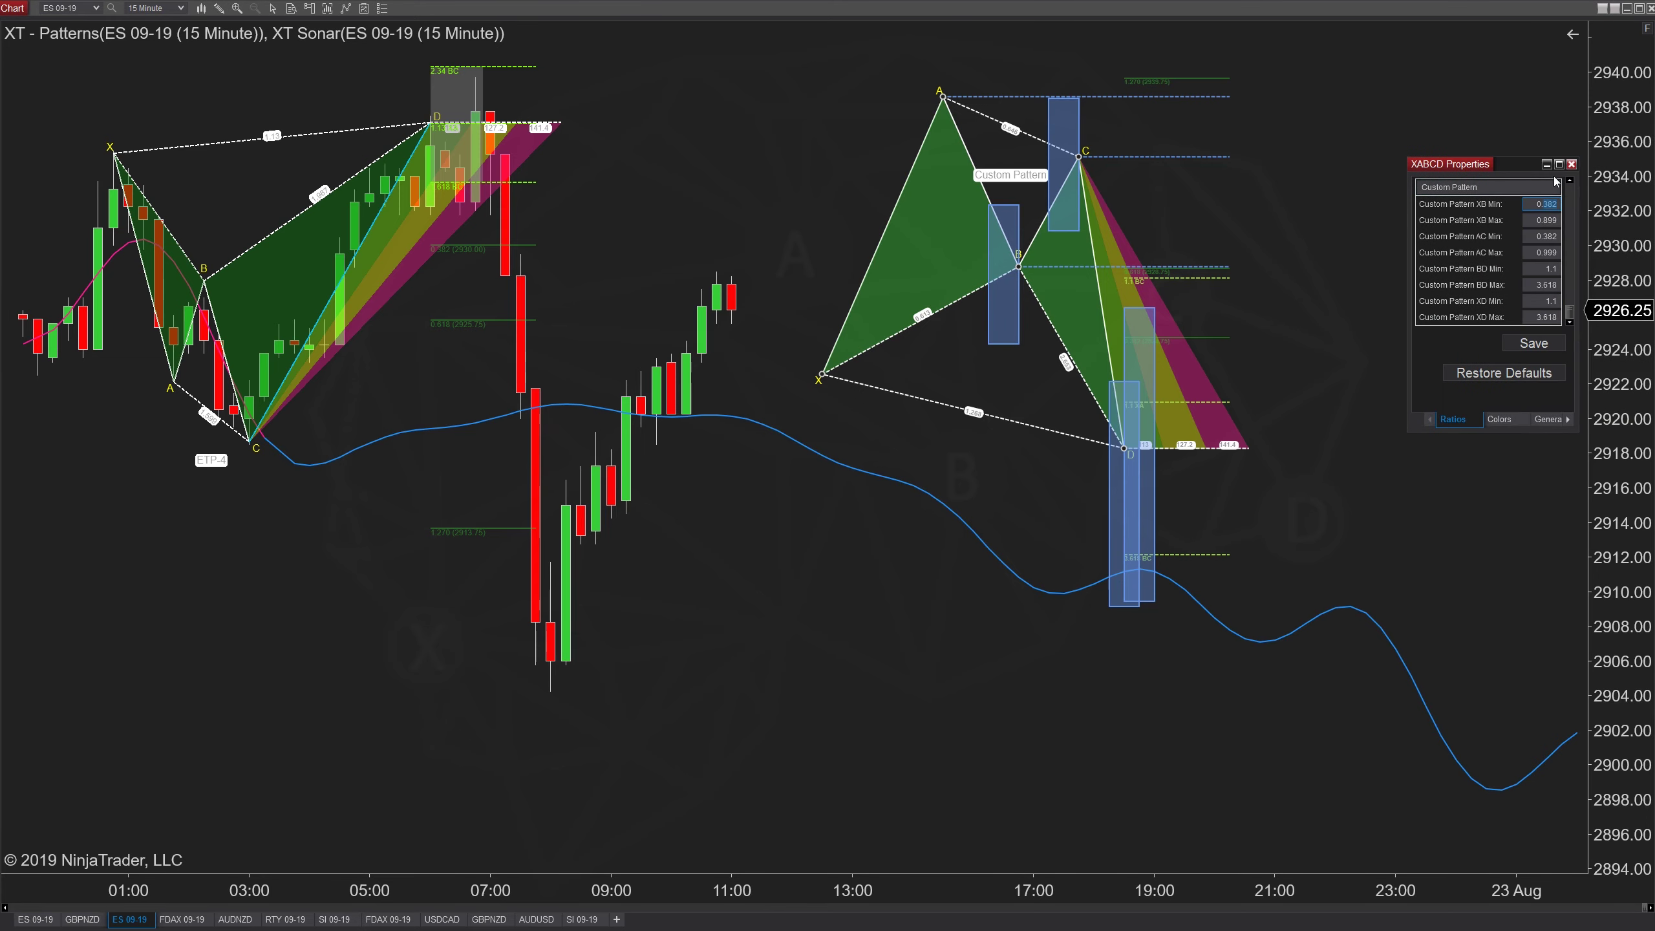
text(0.61)
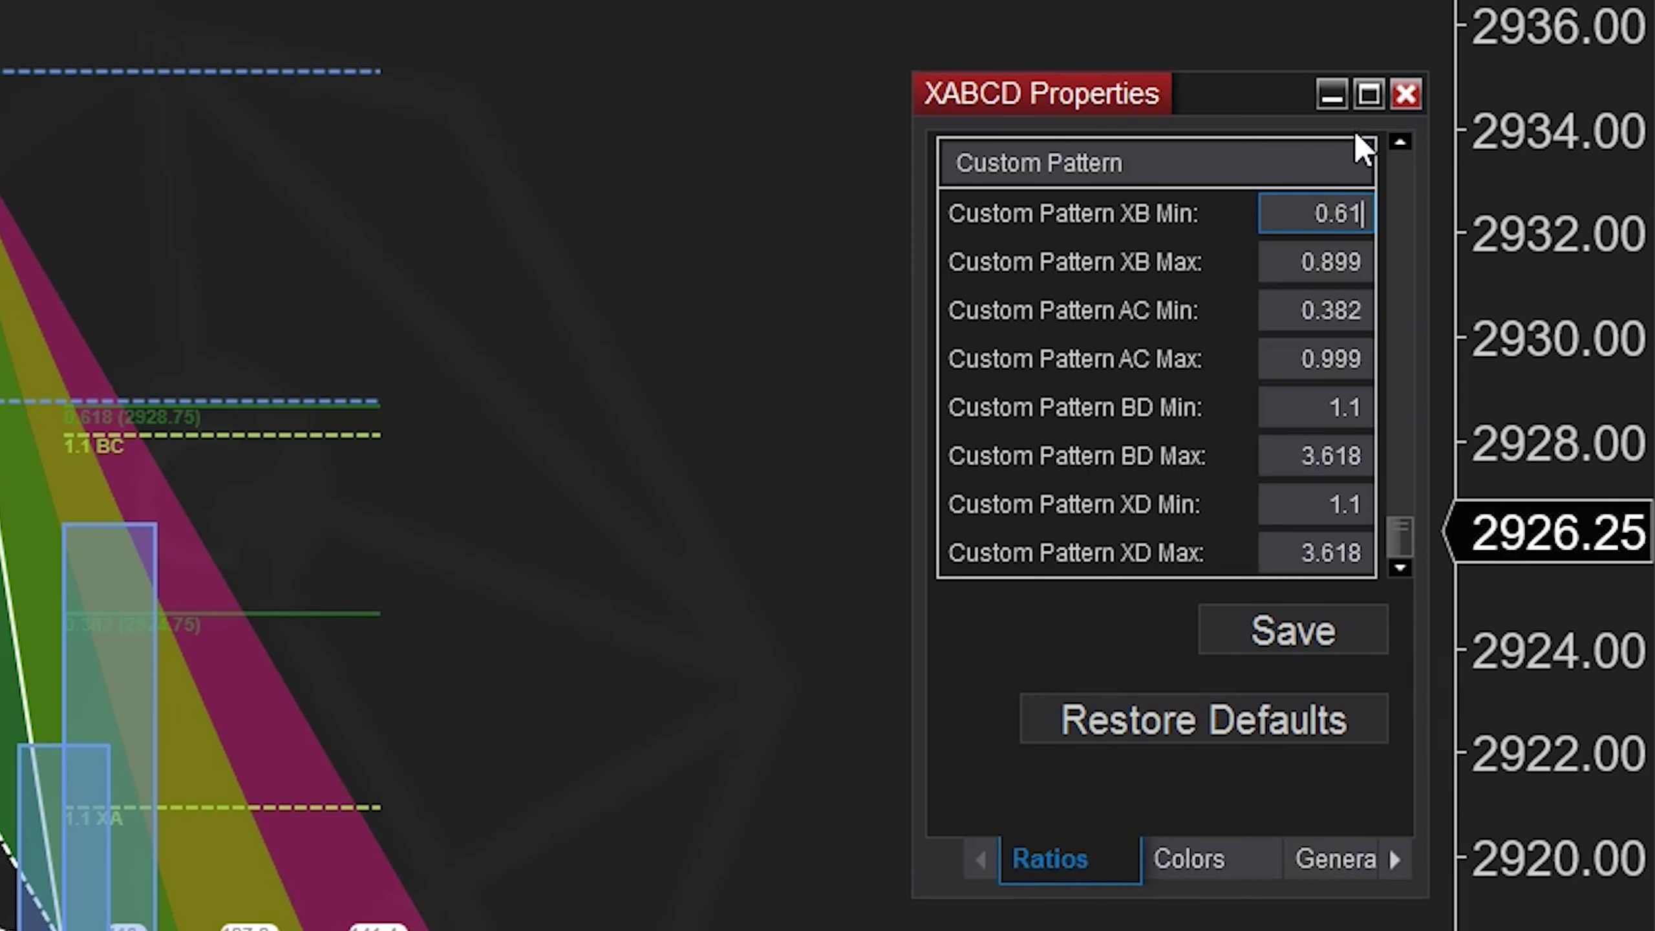
click(1361, 254)
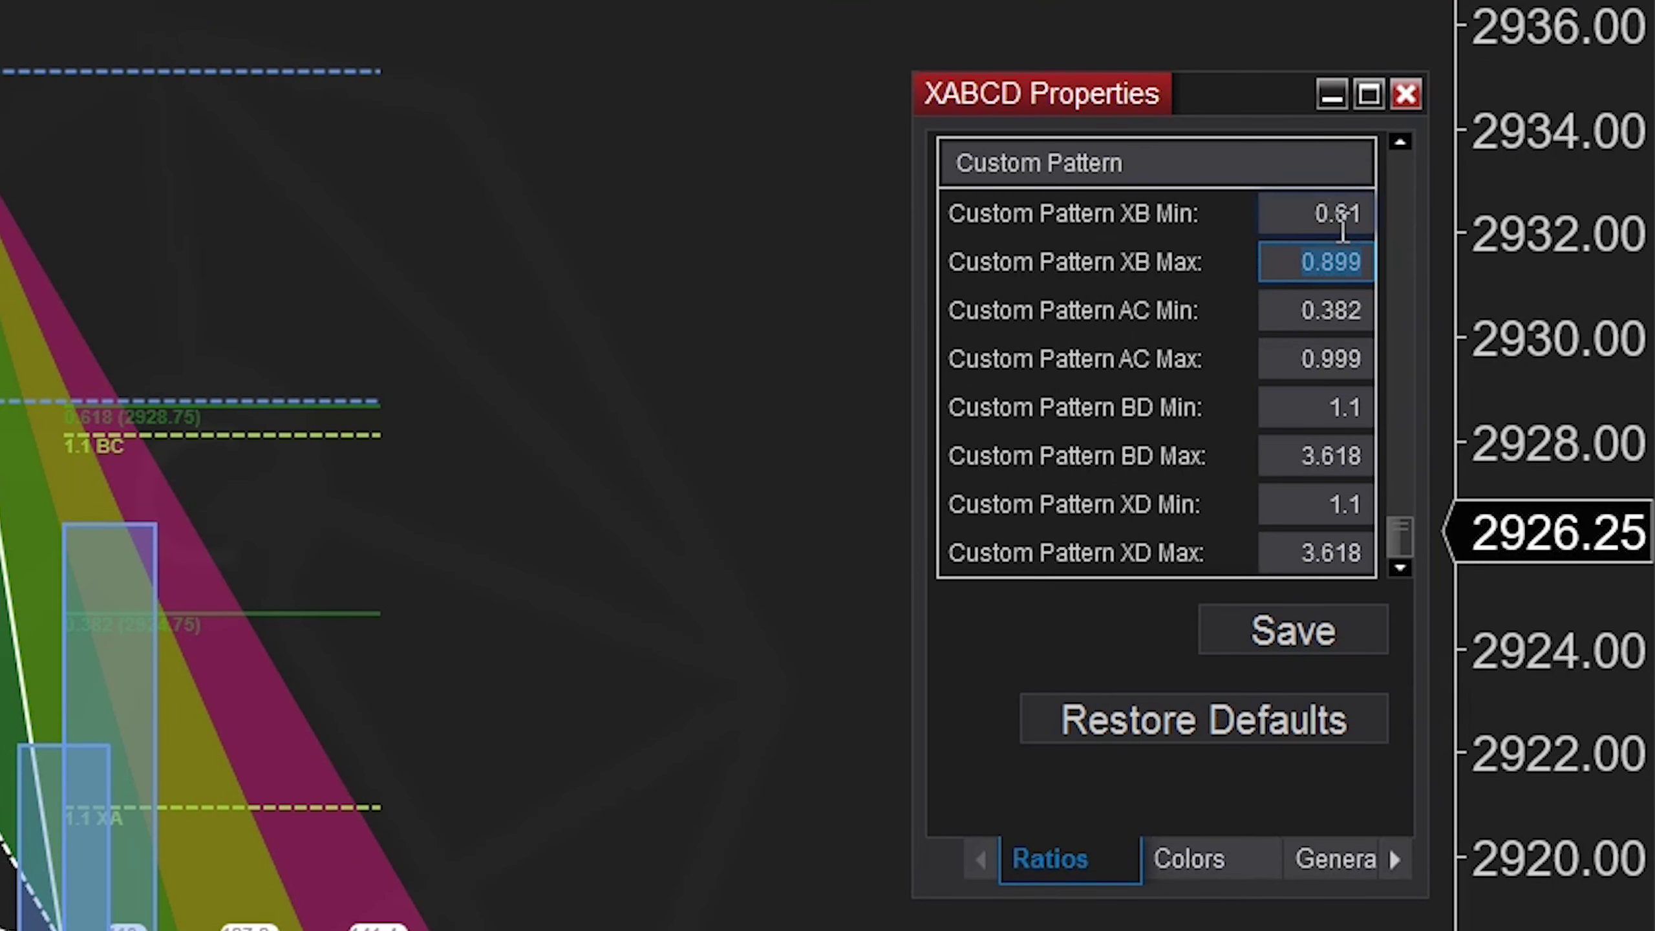
text(0.62)
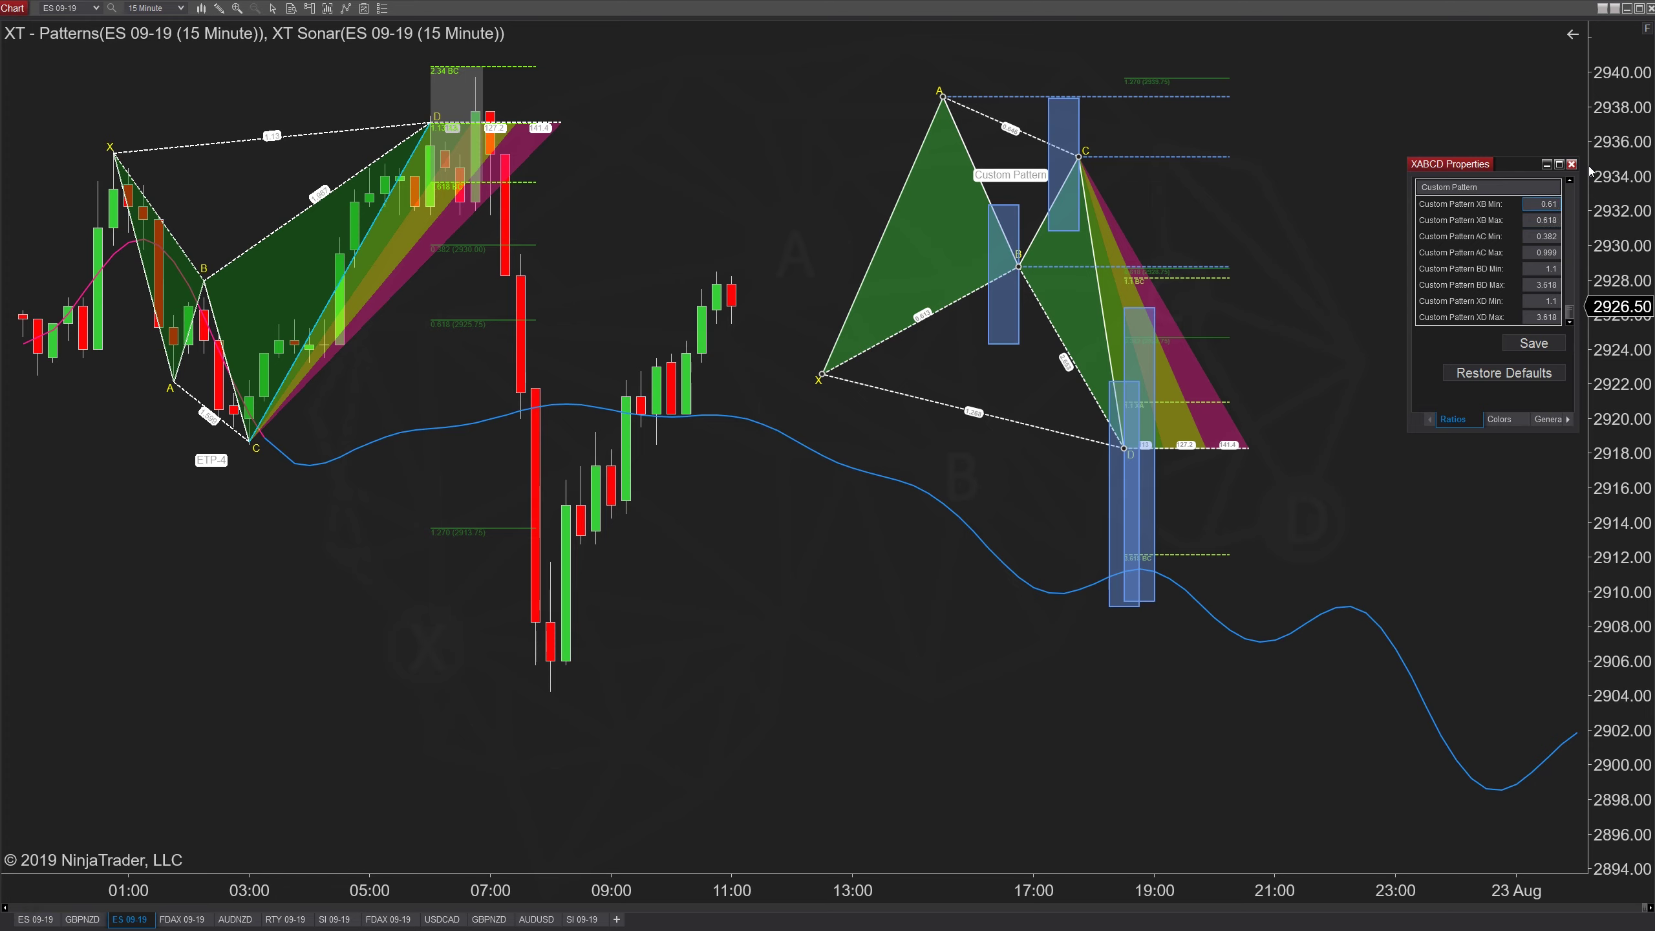
text(8)
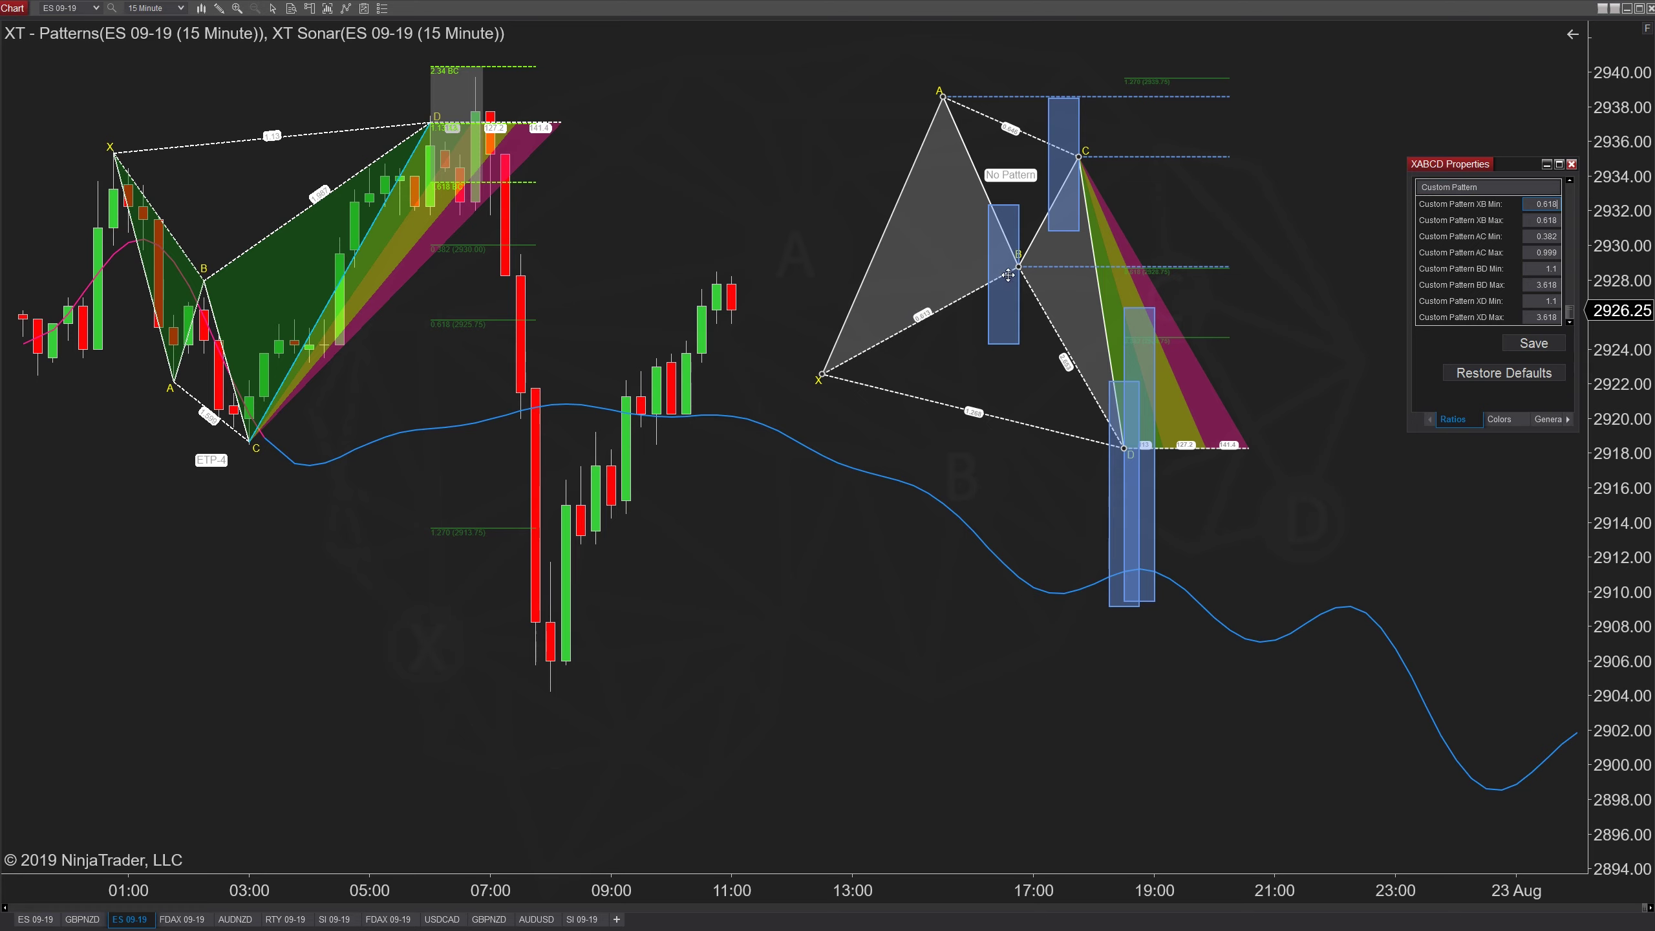
drag(1018, 269, 1004, 267)
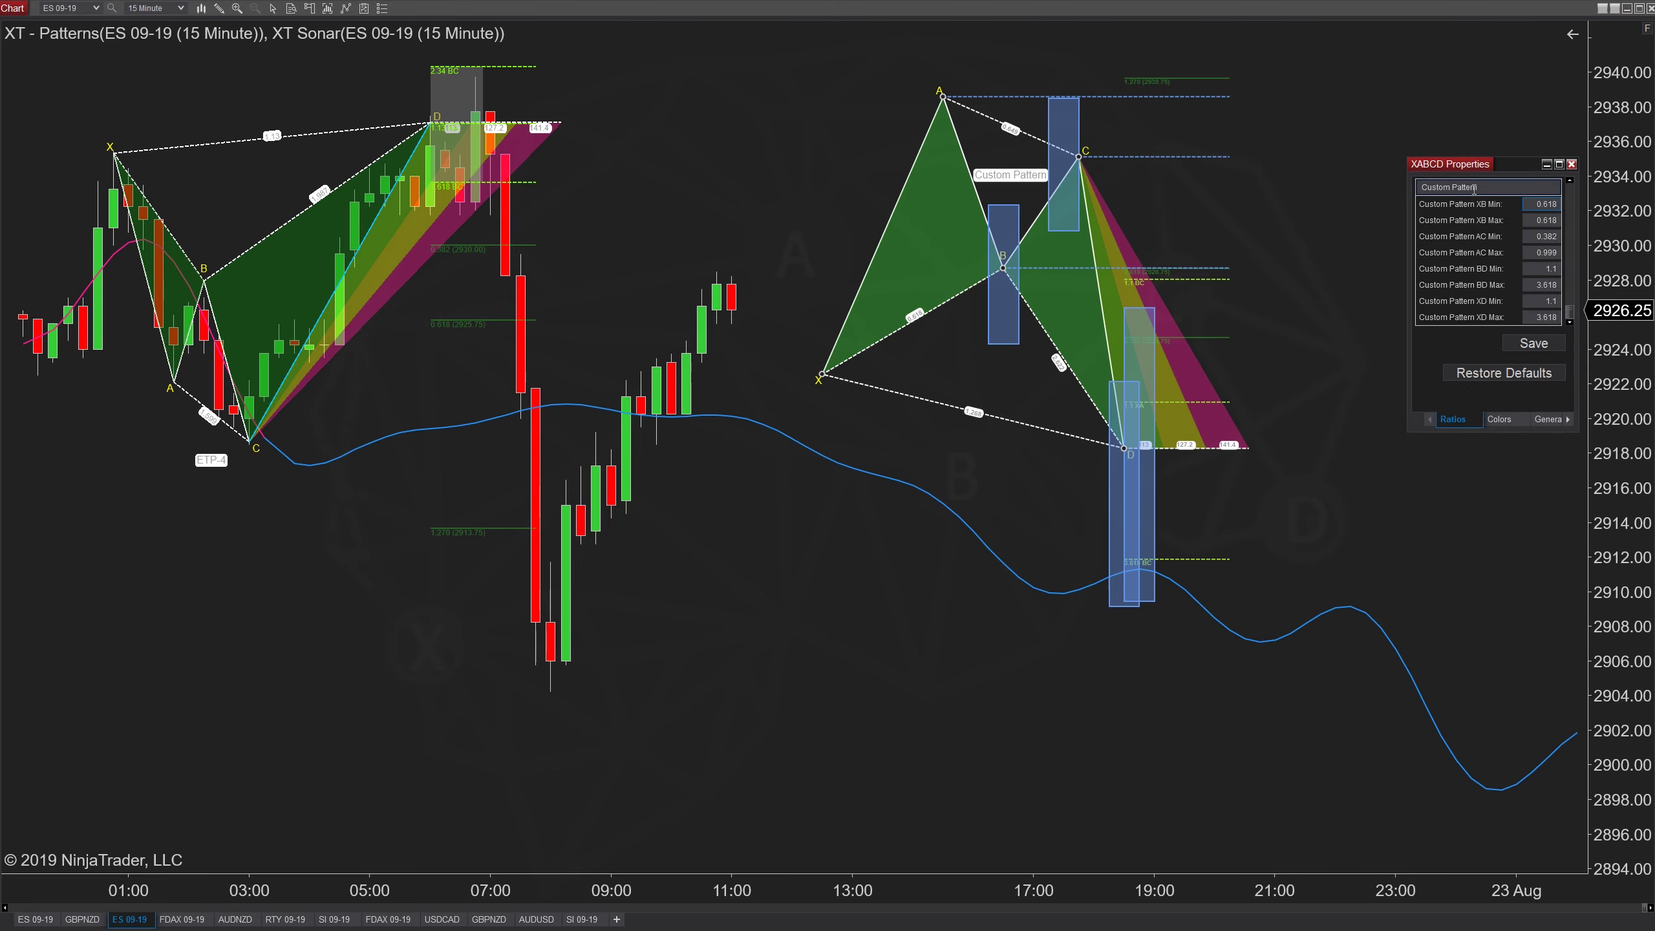
Rename the custom pattern as 12345 and save the XABCD properties
text(12345)
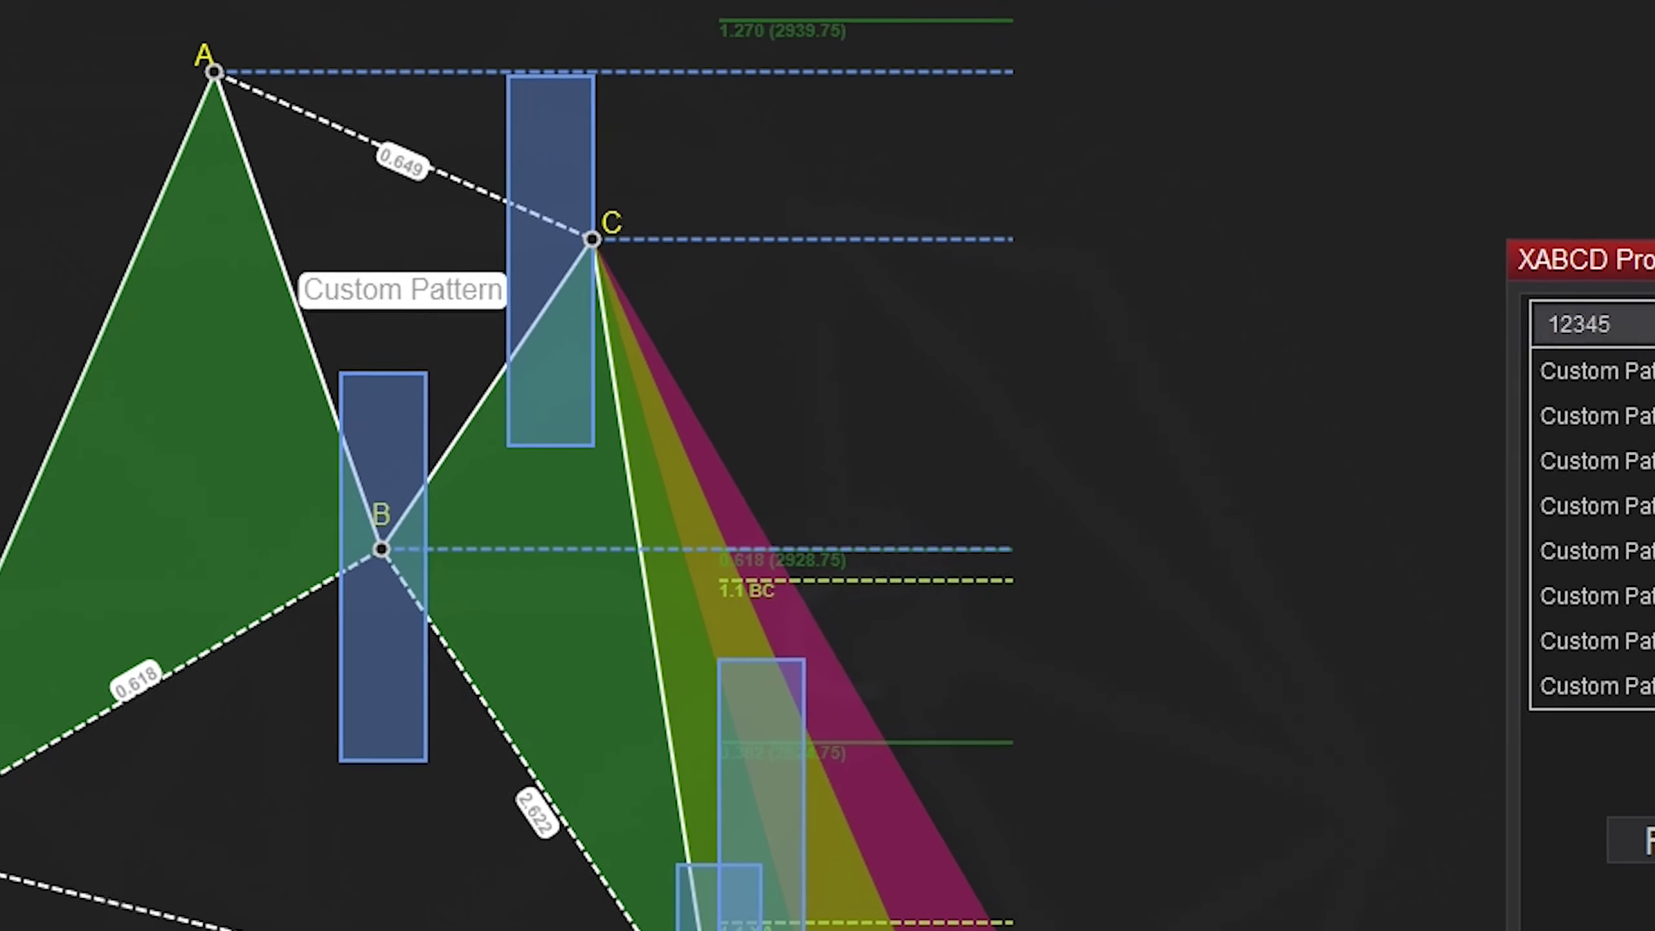
click(1629, 798)
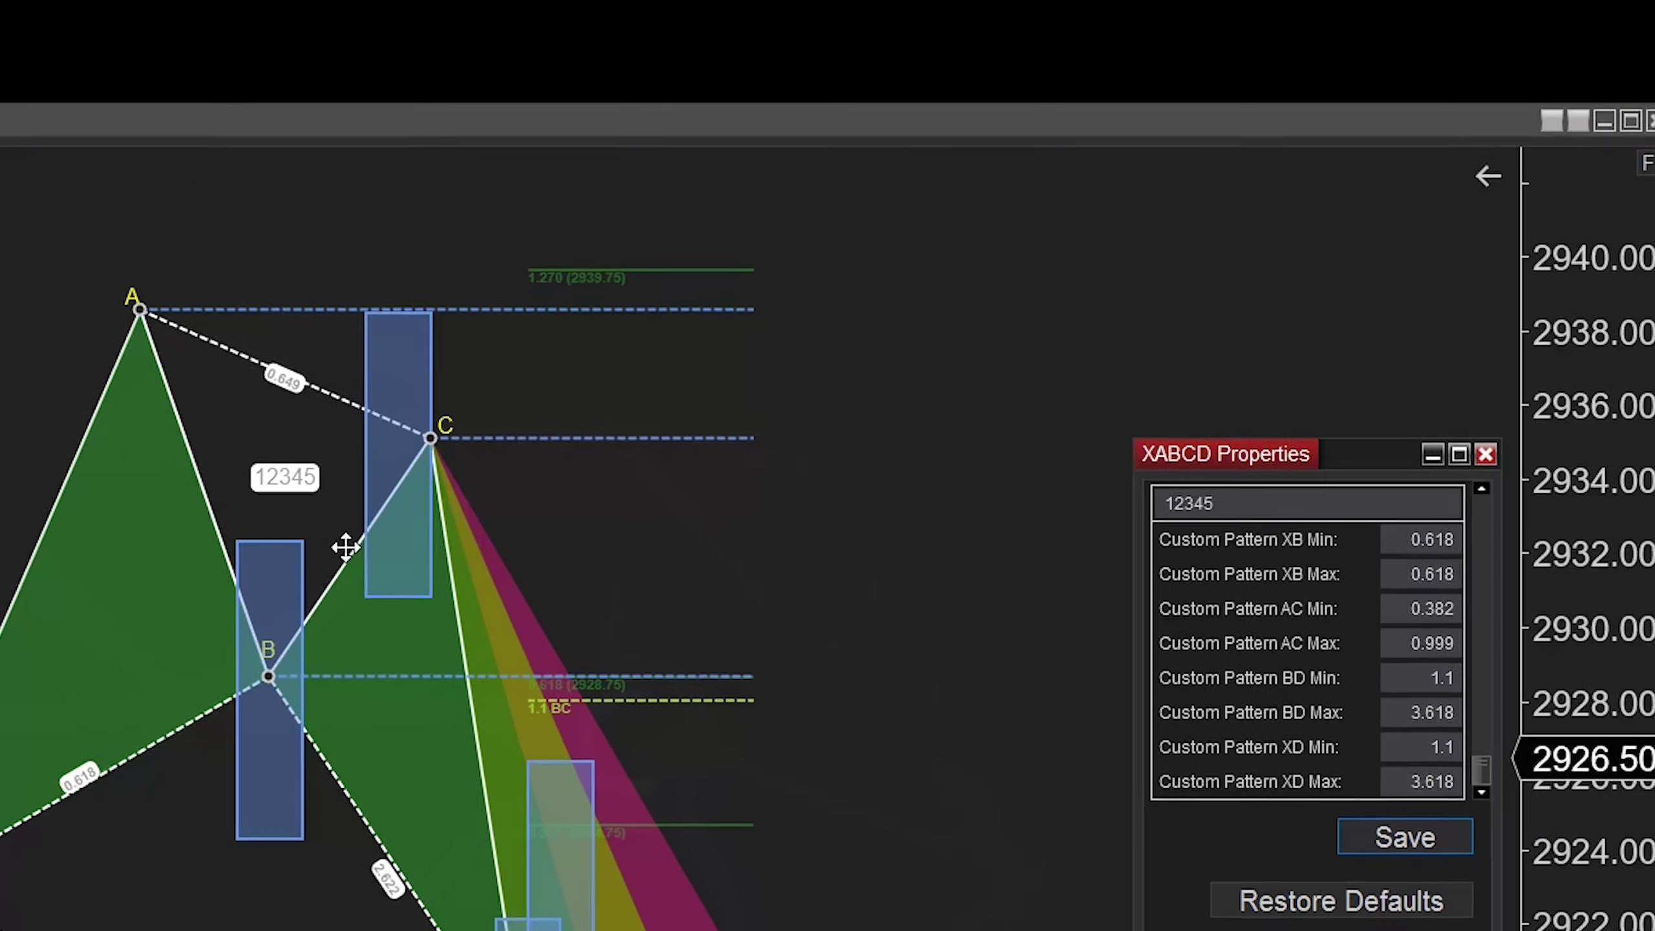